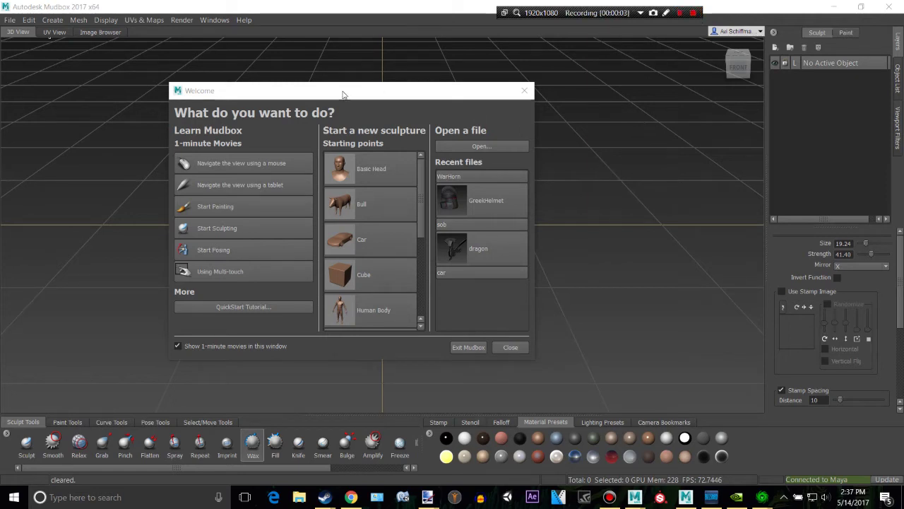
Start a new sculpture from the Cube starting point and frame the cube at an angle.
drag(343, 94, 377, 82)
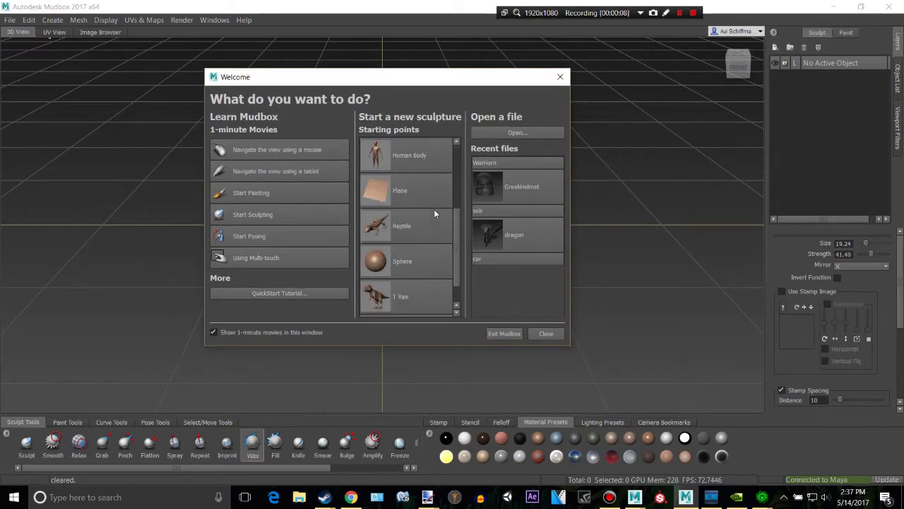
scroll(434, 209, down, 3)
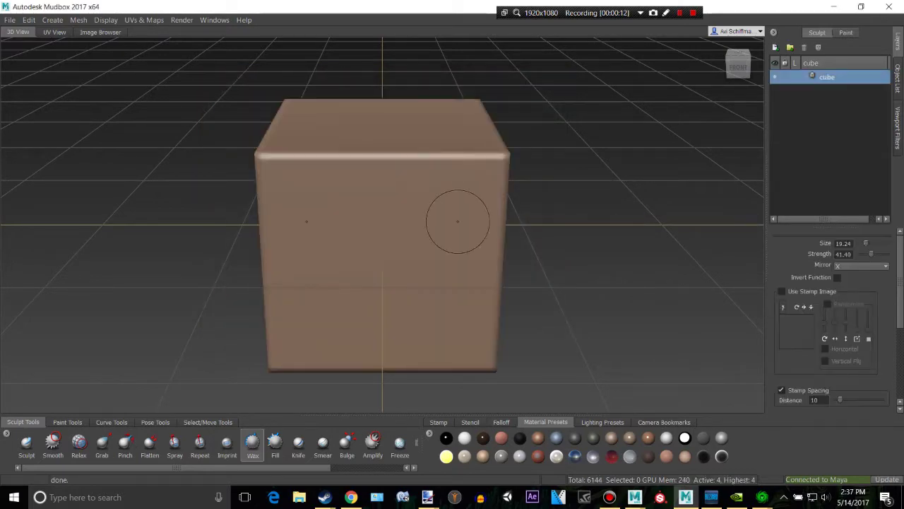
alt+drag(589, 280, 462, 216)
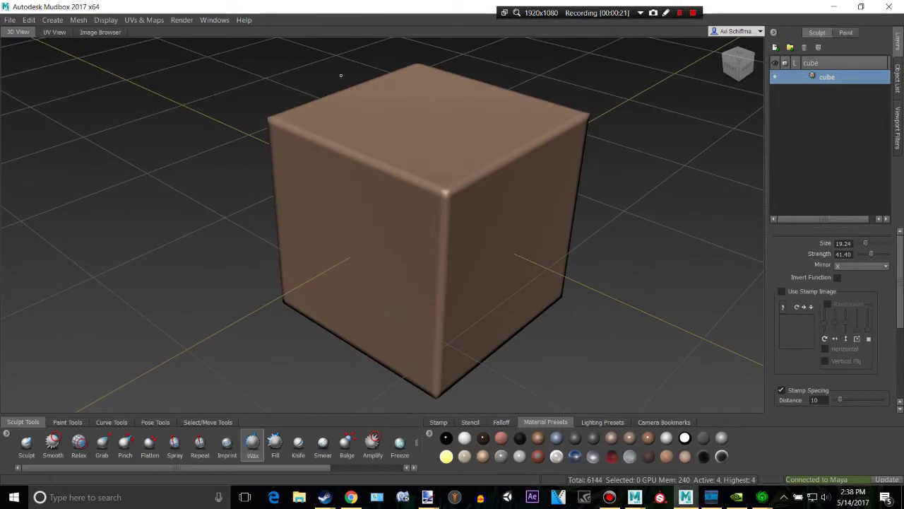
mouse_move(472, 326)
alt+mouse_down()
mouse_move(486, 315)
mouse_move(469, 314)
alt+mouse_up()
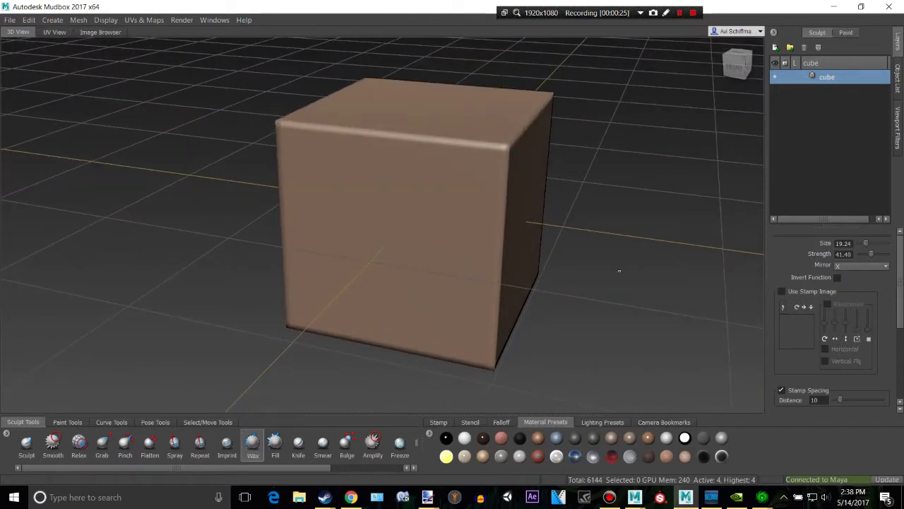
alt+middle_drag(620, 270, 605, 286)
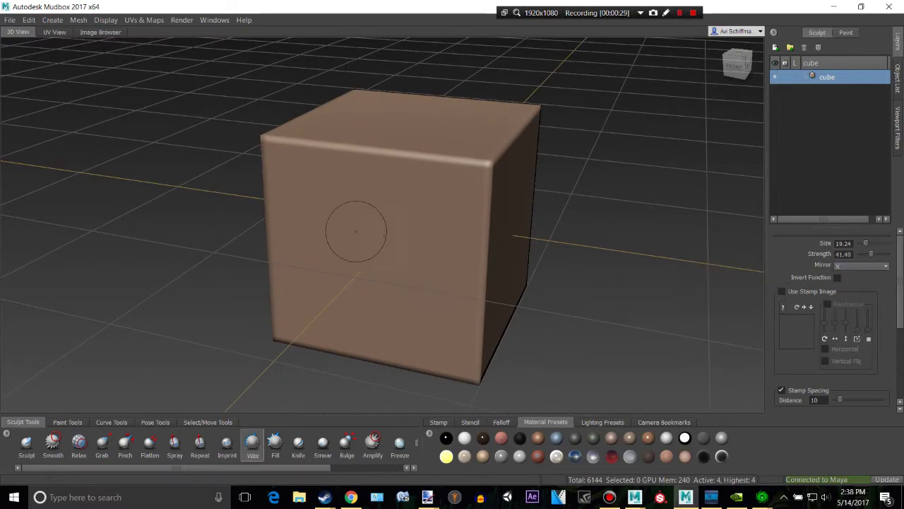
Try a Wax stroke across the cube's front face with X mirroring on, and undo it.
drag(356, 232, 444, 241)
mouse_move(539, 240)
alt+mouse_down()
mouse_move(404, 186)
mouse_move(575, 204)
alt+mouse_up()
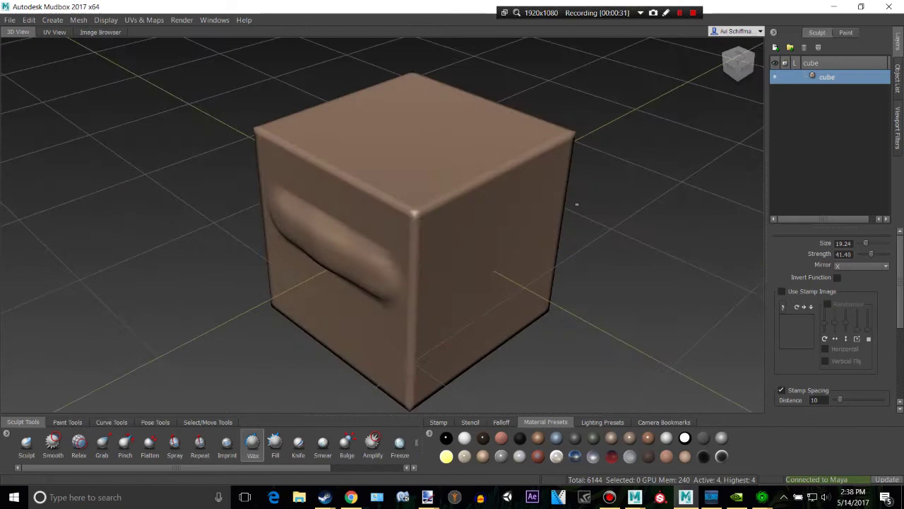
key(ctrl+z)
mouse_move(638, 254)
alt+mouse_down()
mouse_move(512, 253)
mouse_move(554, 231)
alt+mouse_up()
alt+drag(295, 136, 566, 133)
key(ctrl+z)
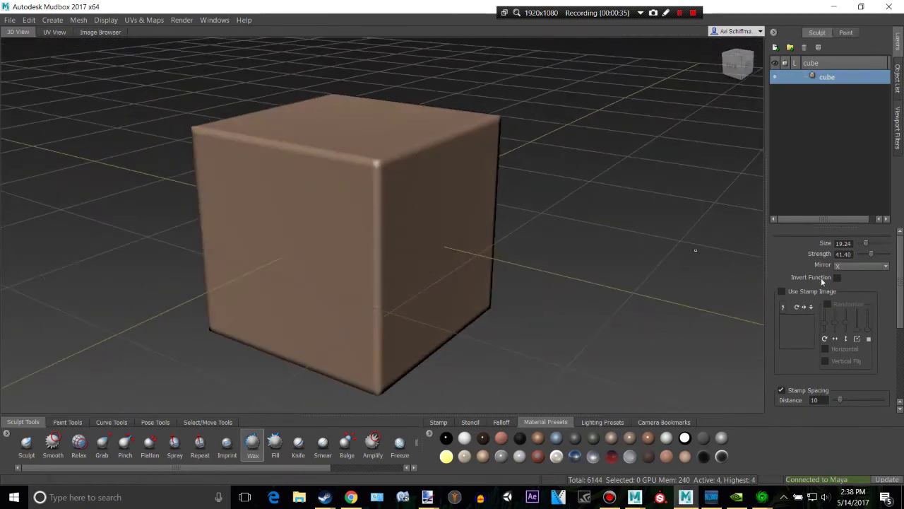
Turn off mirroring for the Wax brush.
click(856, 267)
click(855, 274)
alt+drag(545, 240, 726, 212)
click(846, 265)
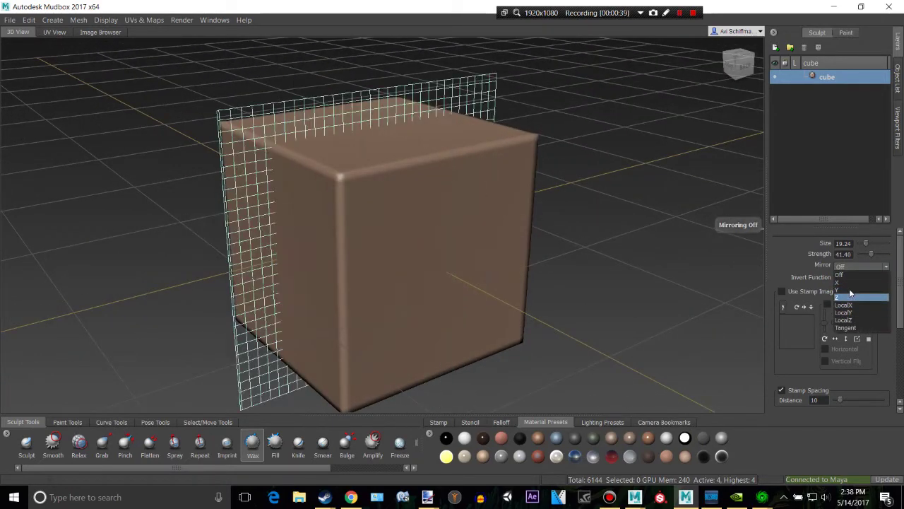
click(847, 275)
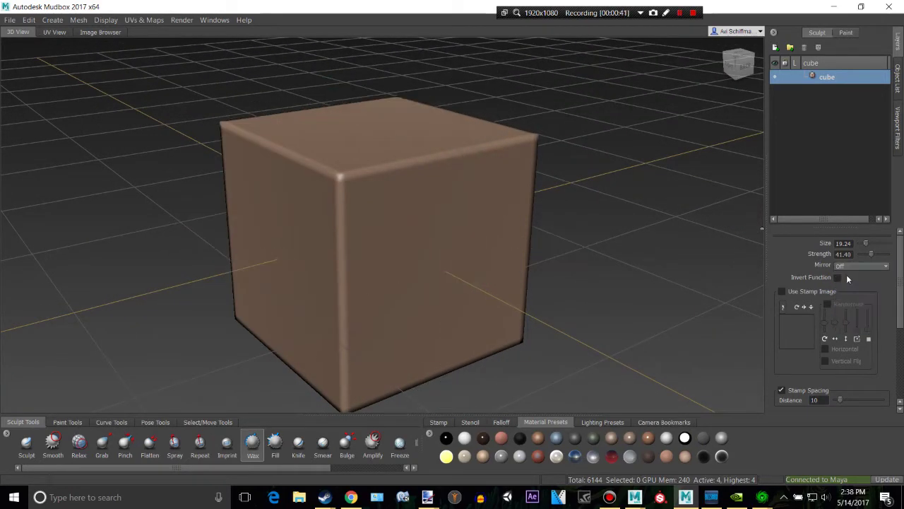
Try Wax strokes on the cube before and after raising the brush size to 94.59, undoing each stroke.
scroll(441, 237, up, 1)
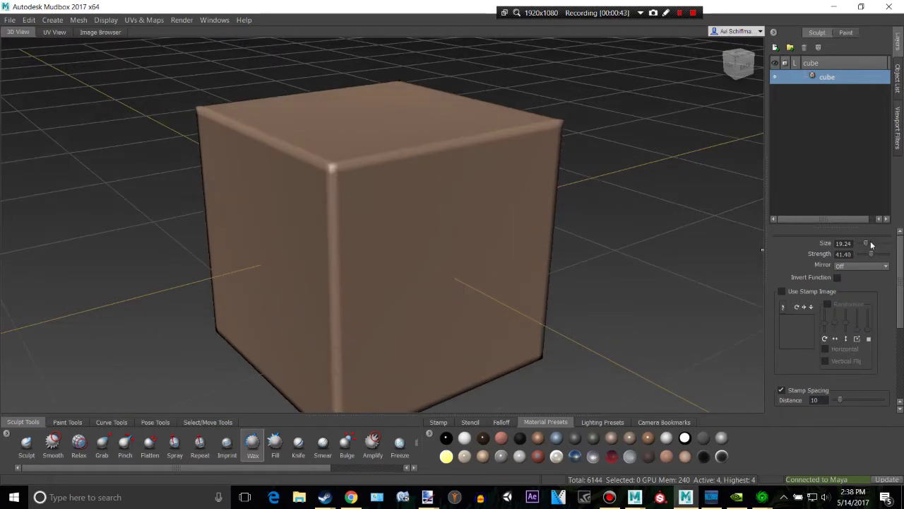
alt+drag(392, 269, 466, 258)
mouse_move(323, 222)
mouse_down()
mouse_move(417, 238)
mouse_move(368, 282)
mouse_move(370, 195)
mouse_move(353, 279)
mouse_move(414, 270)
mouse_up()
key(ctrl+z)
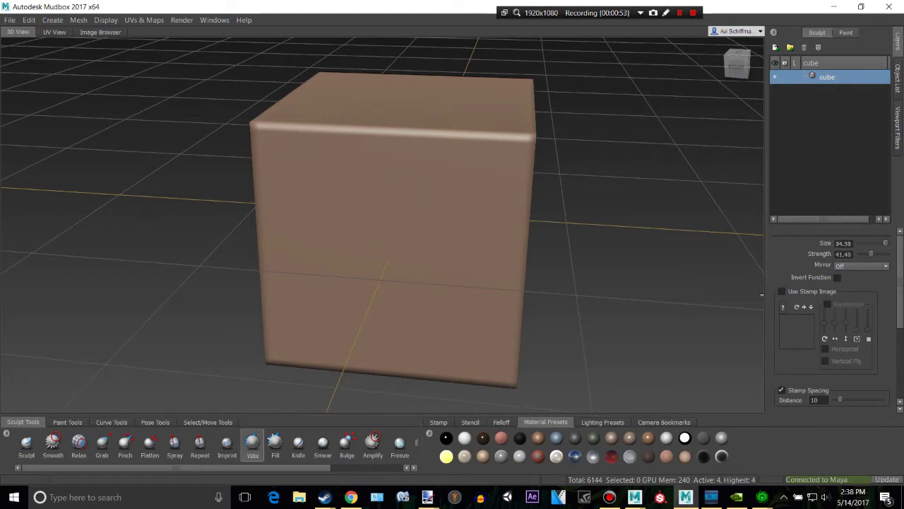
mouse_move(395, 252)
mouse_down()
mouse_move(567, 213)
mouse_move(537, 219)
mouse_up()
key(ctrl+z)
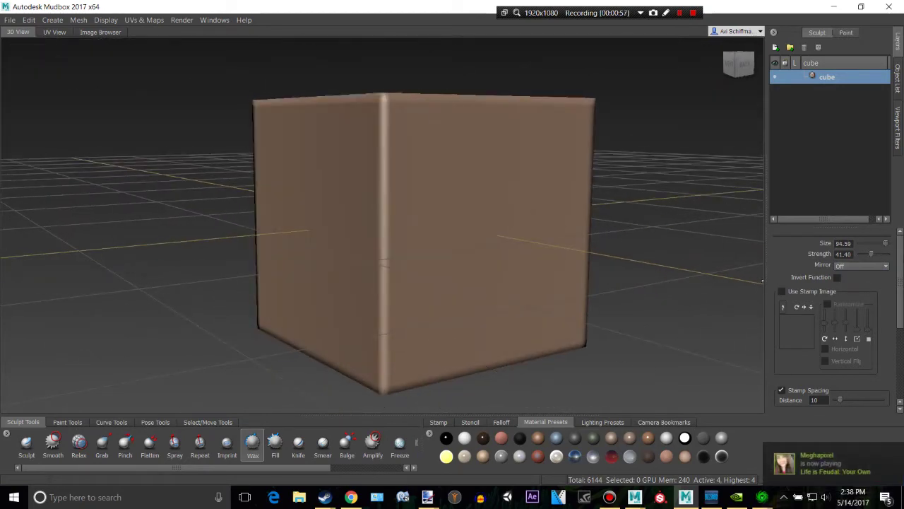
mouse_move(335, 236)
mouse_down()
mouse_move(359, 212)
mouse_move(500, 235)
mouse_move(442, 260)
mouse_up()
key(ctrl+z)
Try a large Wax stroke over the cube's vertical edge at strength 84.50, lower the strength to 5.20, and undo the stroke.
drag(887, 254, 882, 254)
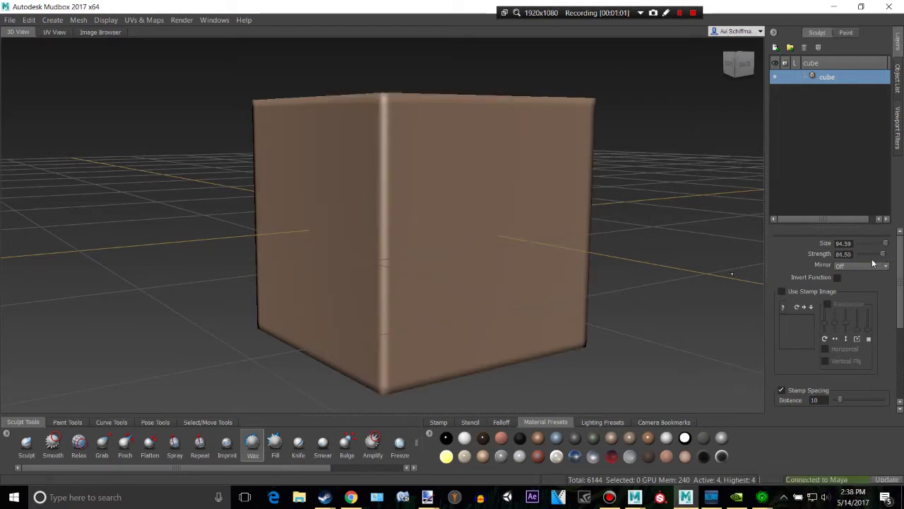
mouse_move(406, 229)
mouse_down()
mouse_move(428, 224)
mouse_move(382, 223)
mouse_up()
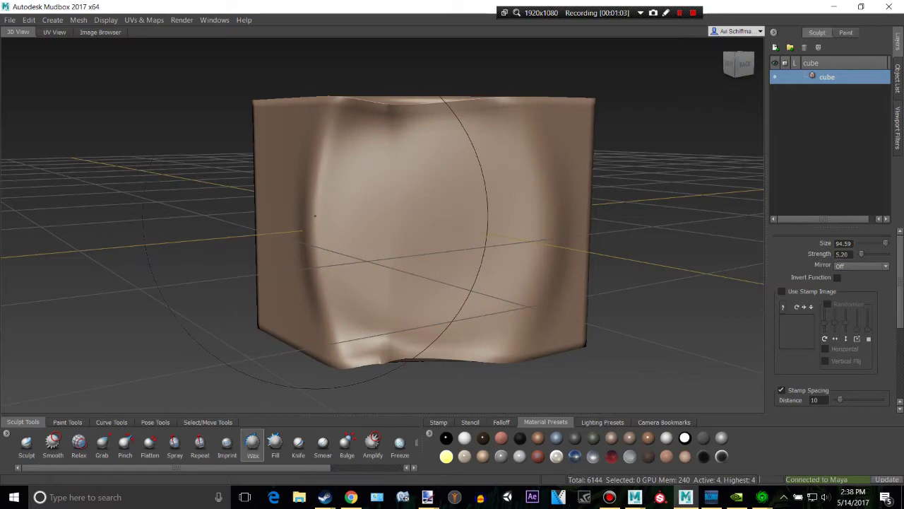
mouse_move(314, 216)
alt+mouse_down()
mouse_move(397, 253)
mouse_move(597, 262)
mouse_move(508, 281)
mouse_move(447, 231)
alt+mouse_up()
key(ctrl+z)
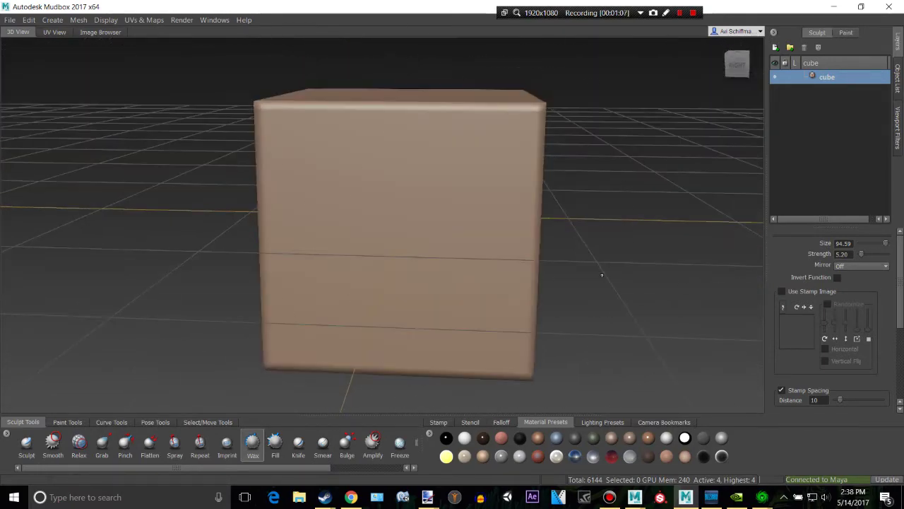
Resize the Wax brush interactively over the cube, trying smaller and larger sizes and finishing at 27.70.
scroll(602, 275, up, 3)
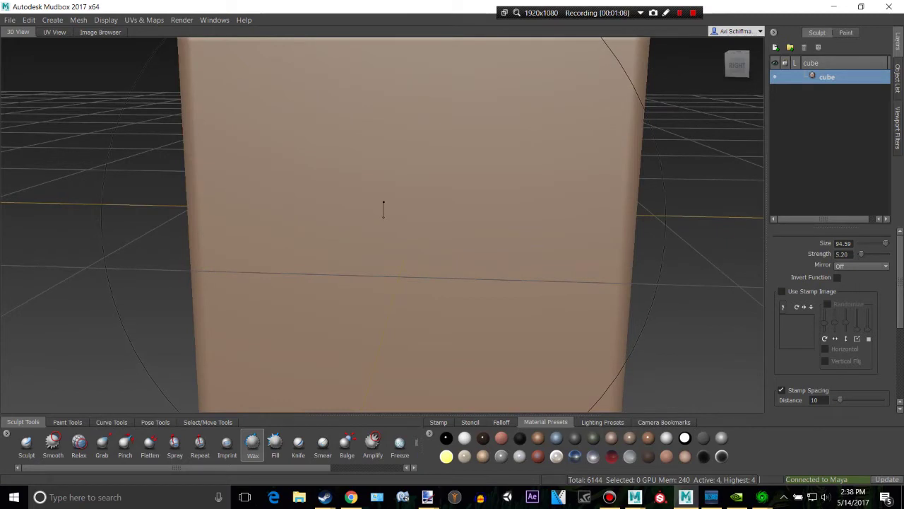
mouse_move(383, 216)
mouse_down()
mouse_move(181, 217)
mouse_move(383, 209)
mouse_move(300, 217)
mouse_up()
scroll(180, 232, down, 3)
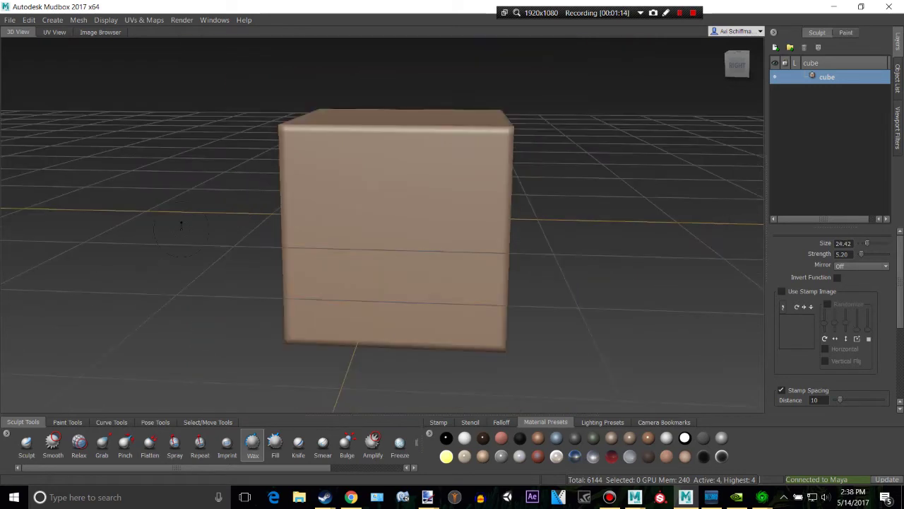
drag(181, 226, 335, 243)
alt+right_drag(334, 242, 399, 228)
alt+right_drag(445, 207, 429, 170)
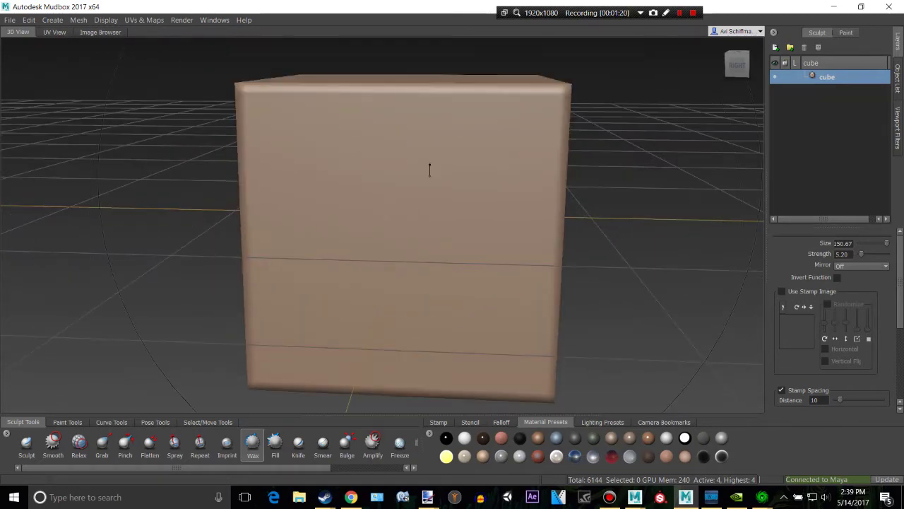
drag(429, 169, 571, 191)
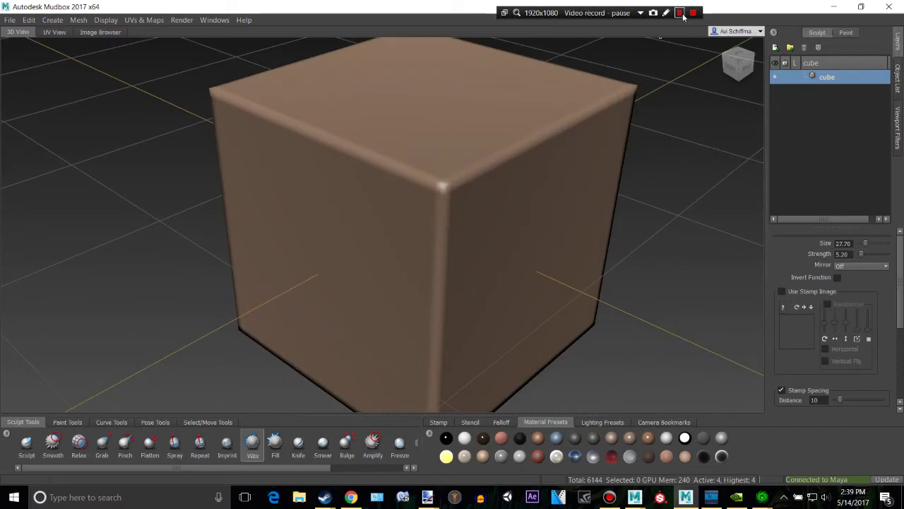
Adjust the brush strength interactively on the cube's back face and sculpt a Wax bump on its lower part.
alt+drag(683, 182, 562, 133)
alt+middle_drag(664, 205, 731, 236)
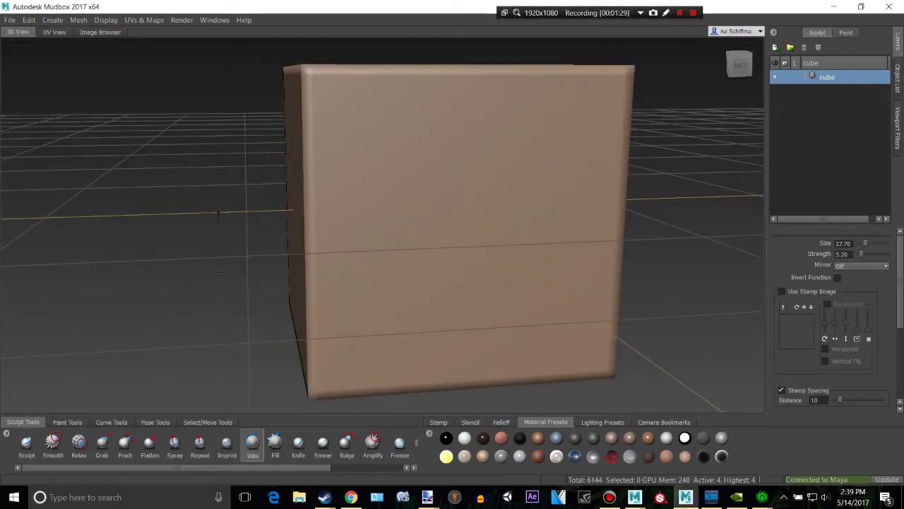
drag(428, 199, 428, 192)
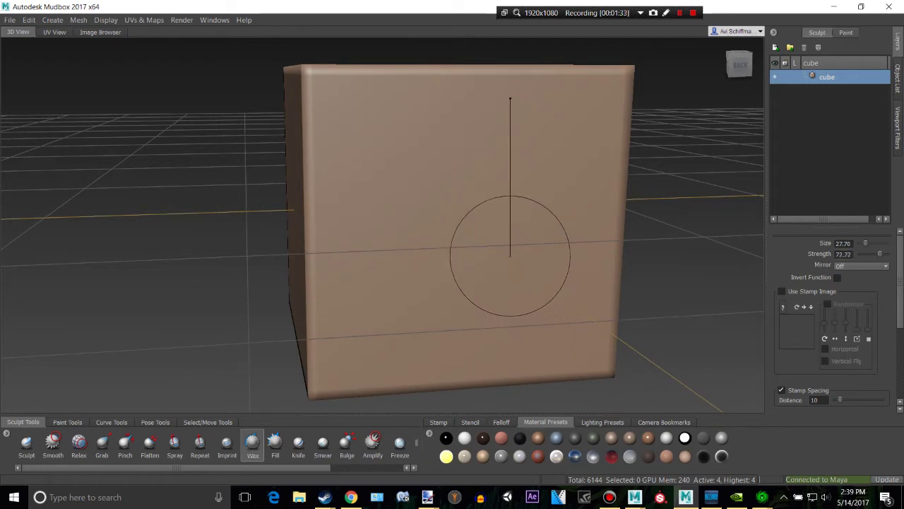
drag(504, 258, 468, 223)
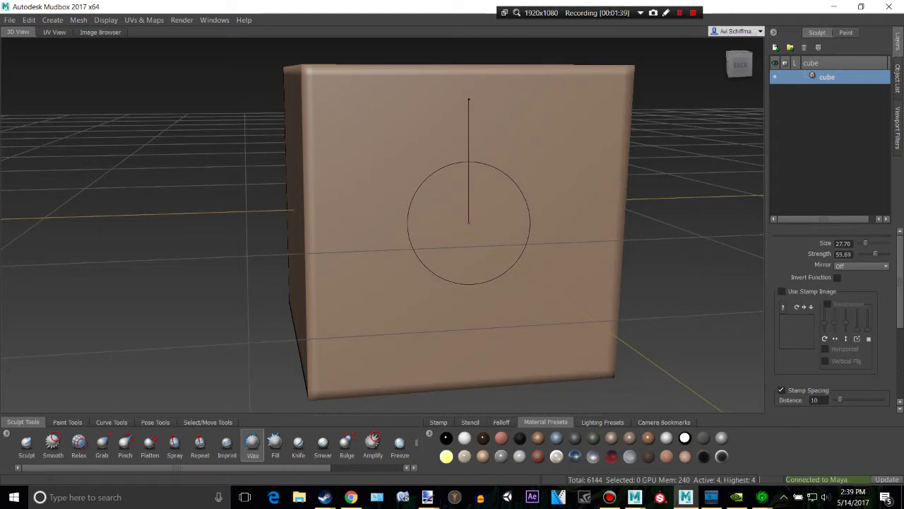
drag(403, 262, 460, 262)
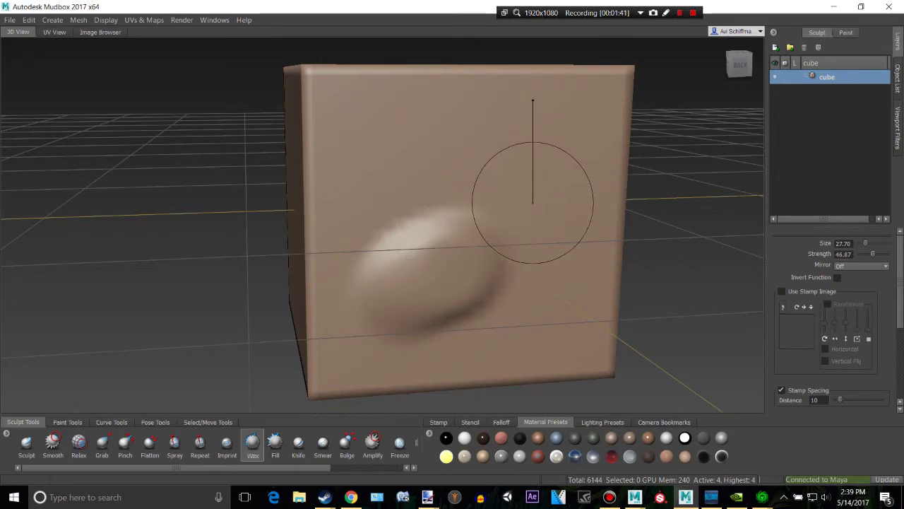
Lower the brush strength to 17.62, sculpt a fainter bump above the first, and undo both bumps.
drag(533, 203, 519, 199)
drag(442, 165, 518, 172)
scroll(499, 258, down, 3)
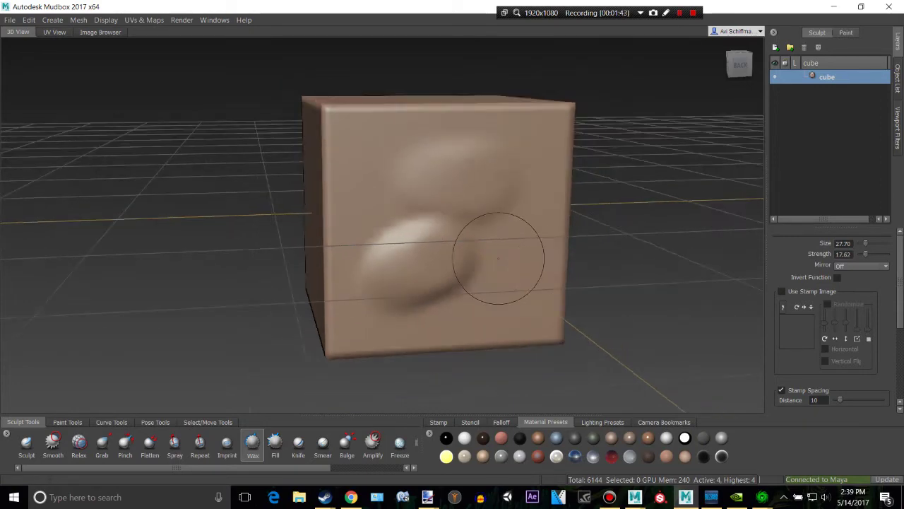
alt+drag(440, 279, 551, 332)
alt+drag(621, 378, 643, 291)
key(ctrl+z)
key(ctrl+z)
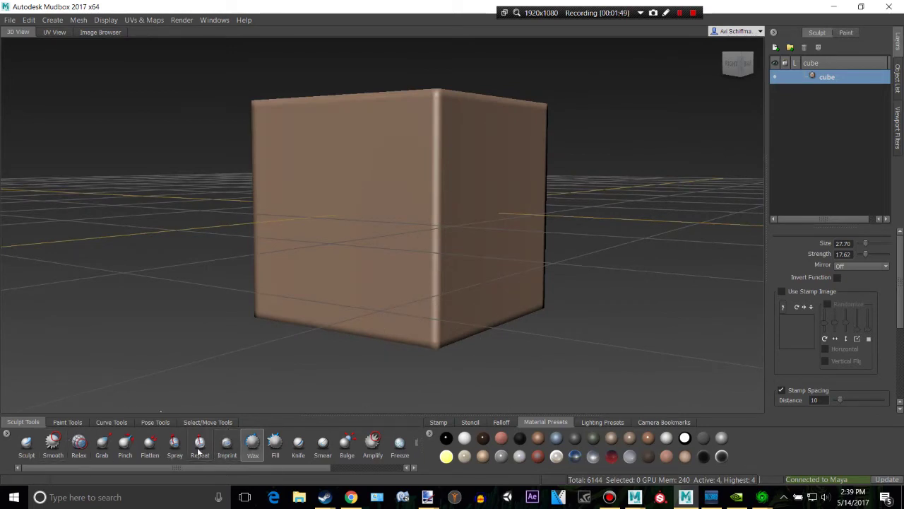
Select the Knife brush and try a shallow horizontal cut on the cube's side, without keeping it.
drag(311, 467, 413, 460)
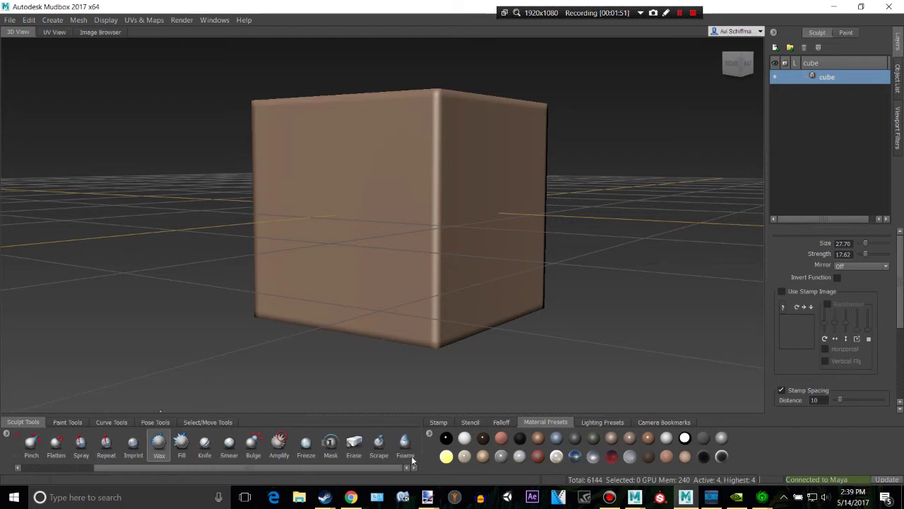
click(209, 443)
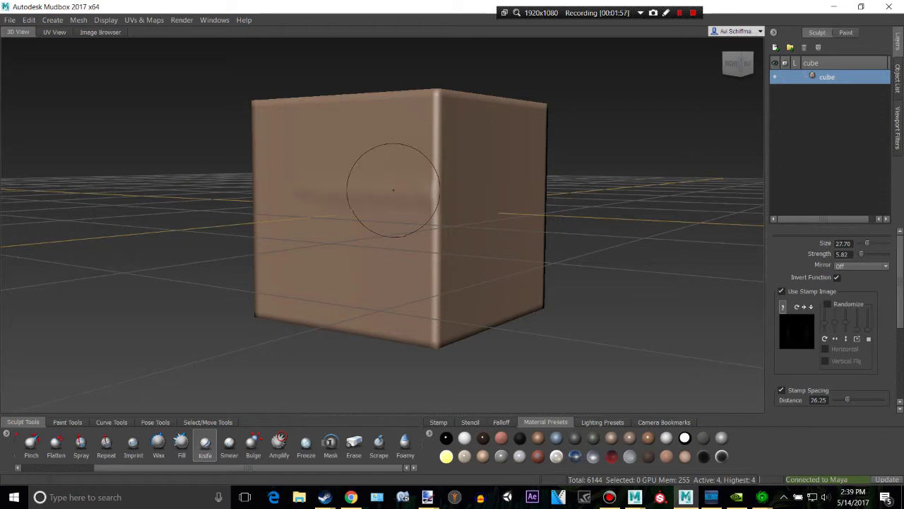
alt+right_drag(394, 189, 341, 422)
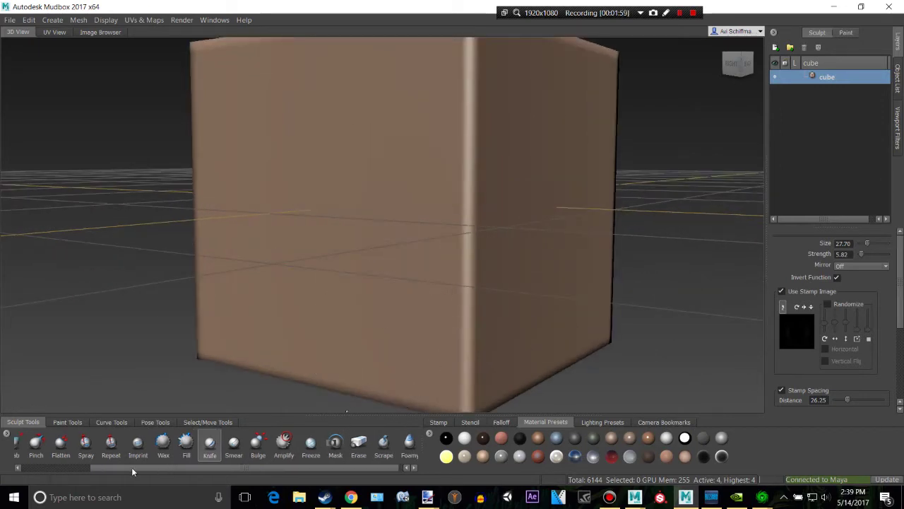
Look through the available sculpt brushes and choose the Erase brush.
drag(131, 467, 87, 470)
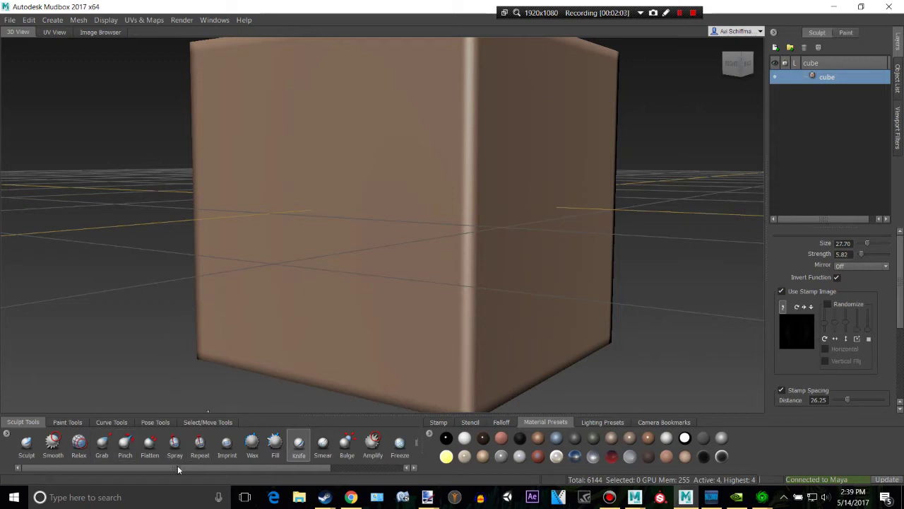
drag(177, 465, 310, 472)
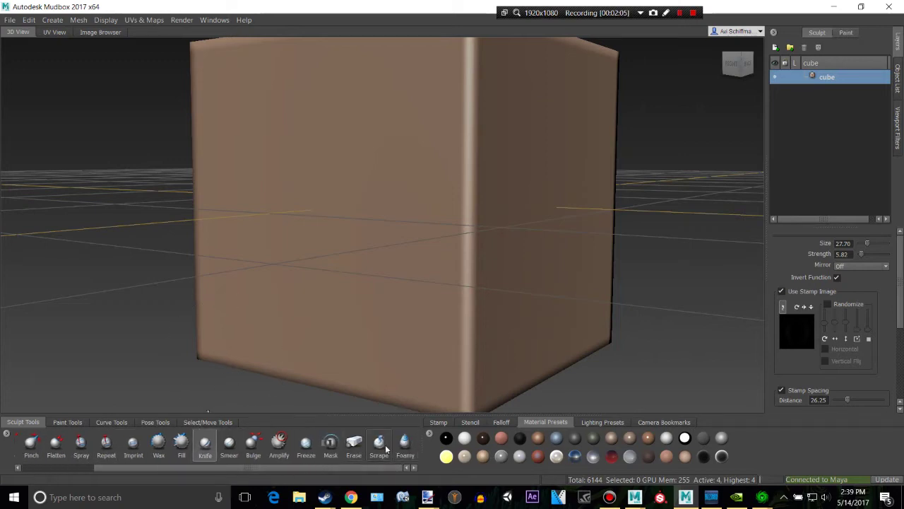
click(354, 445)
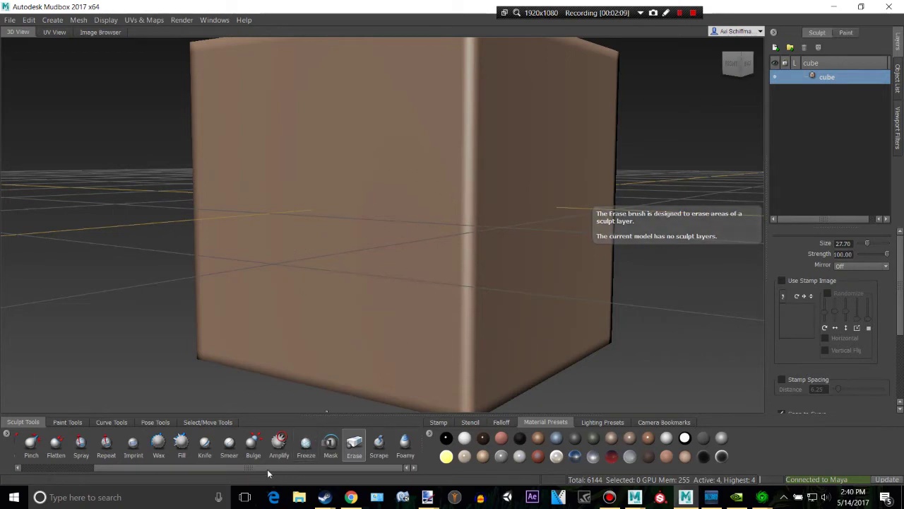
Switch between the Sculpt and Wax brushes to compare them, finishing with Wax active.
drag(218, 465, 141, 467)
click(27, 443)
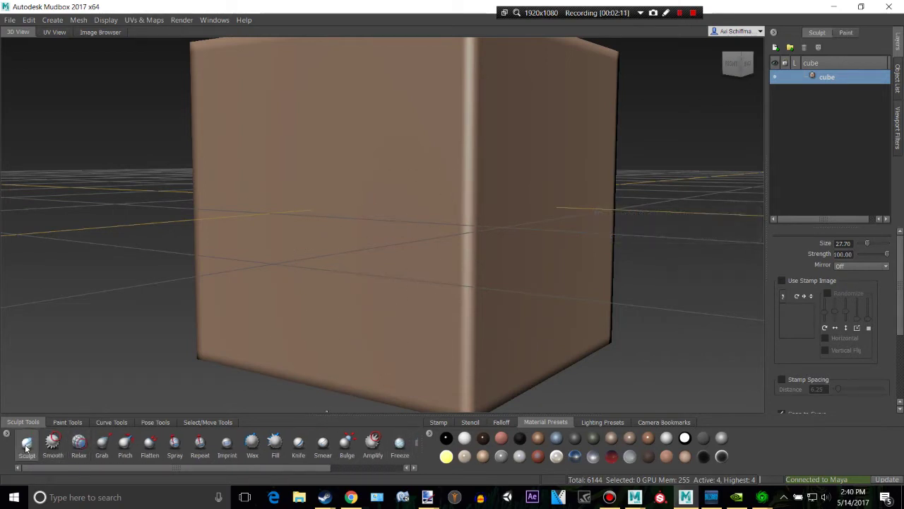
click(252, 445)
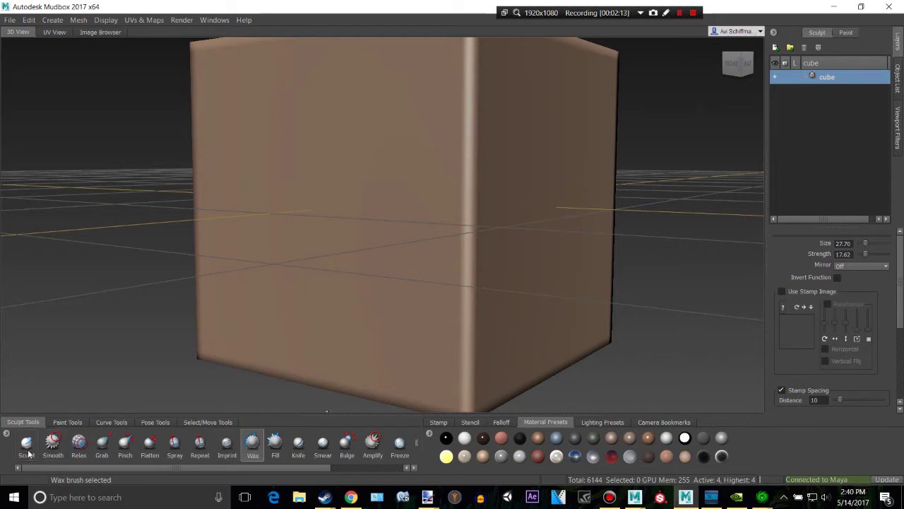
click(26, 443)
click(253, 445)
Try a Wax stroke across the cube's side up to the vertical edge at strength 17.62, and undo it.
drag(424, 226, 460, 228)
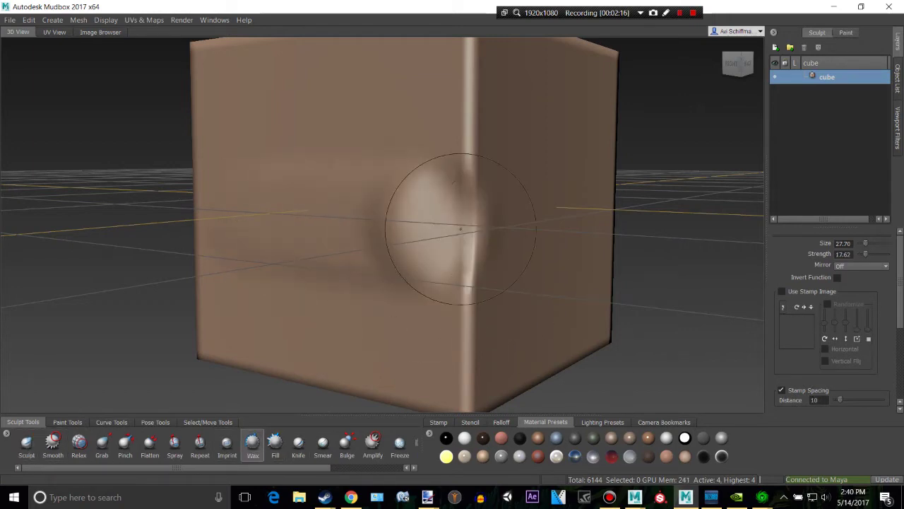
scroll(600, 217, up, 3)
key(ctrl+z)
scroll(452, 268, down, 3)
alt+drag(402, 251, 432, 283)
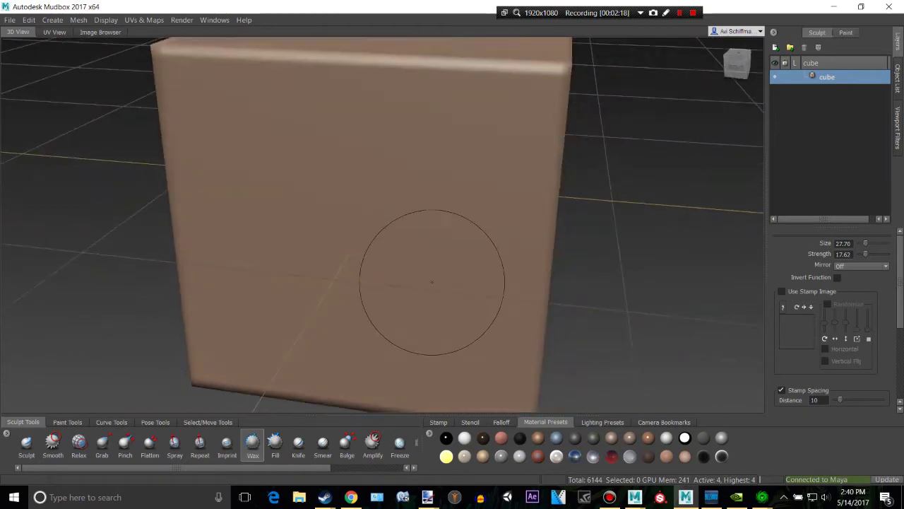
Show the brush falloff presets and undo the trial Wax strokes on the cube.
click(501, 422)
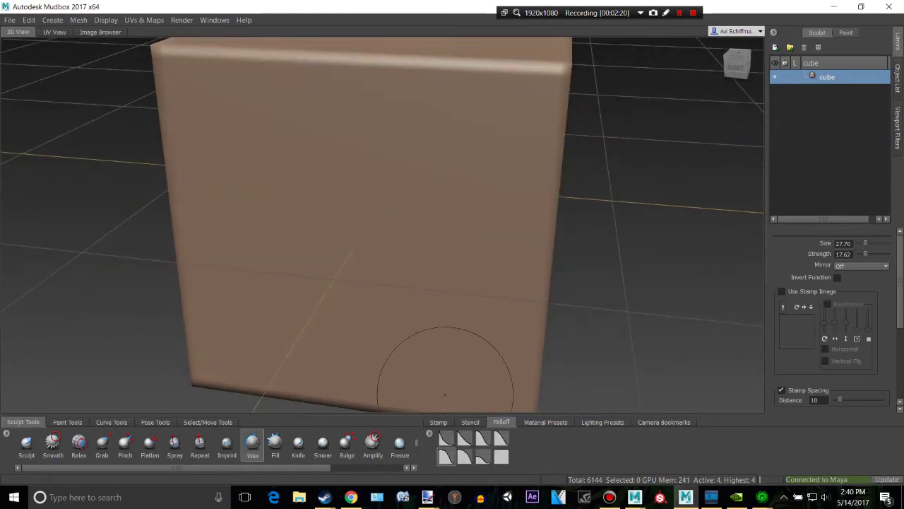
mouse_move(515, 396)
alt+mouse_down()
mouse_move(532, 292)
mouse_move(400, 242)
mouse_move(343, 210)
mouse_move(400, 156)
mouse_move(285, 247)
mouse_move(254, 146)
mouse_move(424, 191)
mouse_move(282, 261)
alt+mouse_up()
key(ctrl+z)
key(ctrl+z)
key(ctrl+z)
key(ctrl+z)
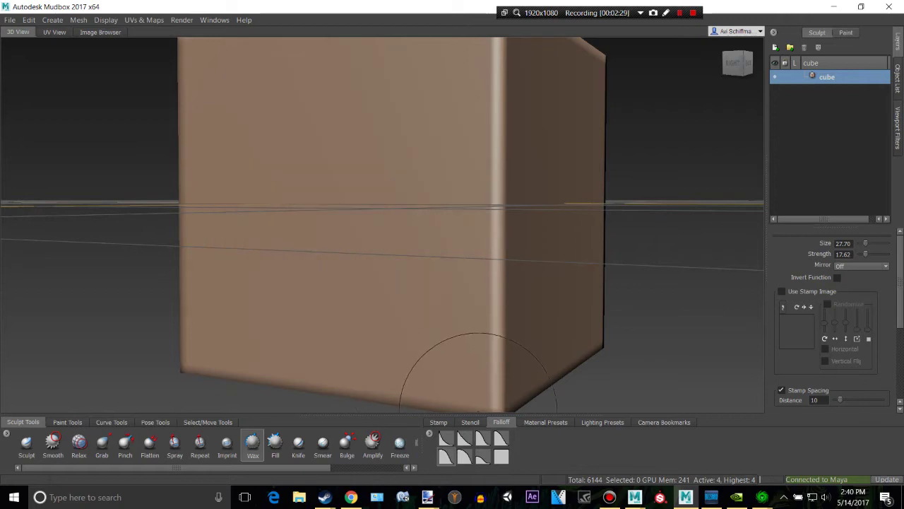
Try a curved Wax stroke on the cube's side at size 27.70, and undo it.
alt+drag(284, 316, 400, 331)
drag(431, 149, 351, 240)
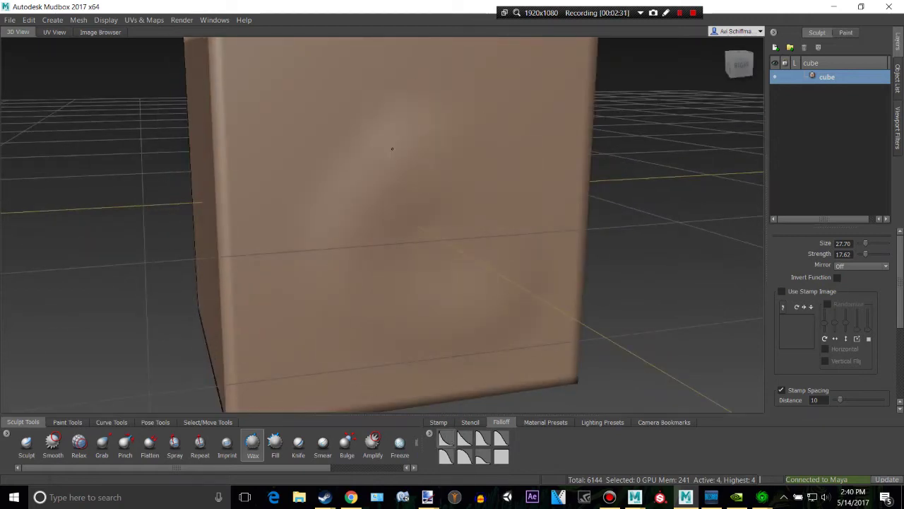
key(ctrl+z)
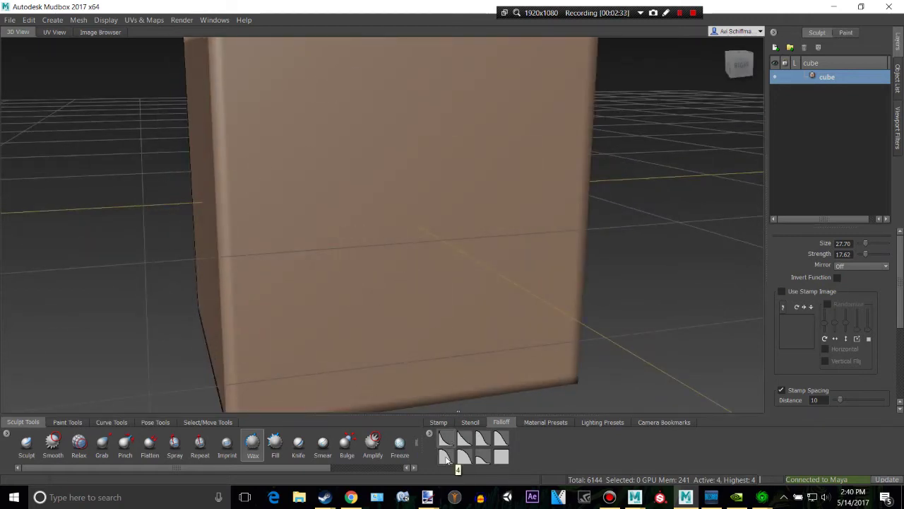
Try Wax strokes with different falloff presets near the cube's edges, comparing their profiles, and undo them.
scroll(363, 299, down, 5)
mouse_move(362, 219)
mouse_down()
mouse_move(359, 282)
mouse_move(371, 176)
mouse_move(407, 253)
mouse_move(376, 200)
mouse_up()
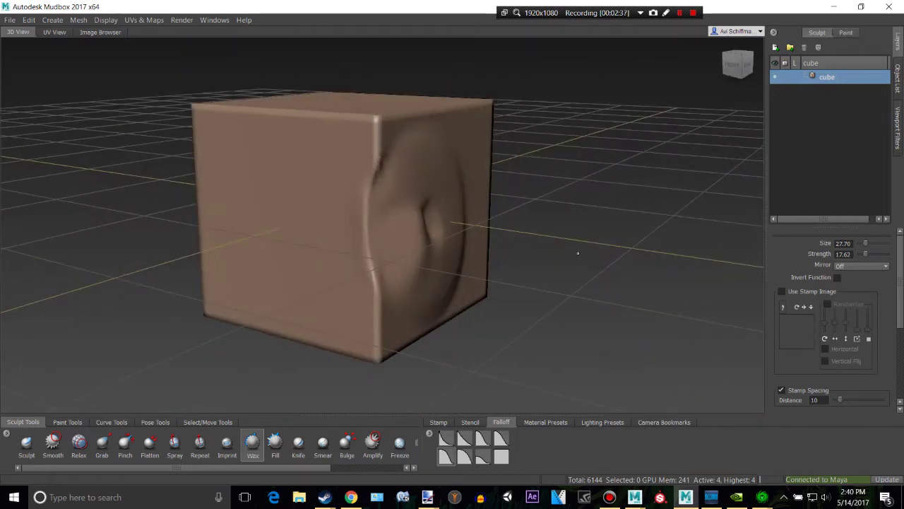
key(ctrl+z)
drag(427, 249, 473, 185)
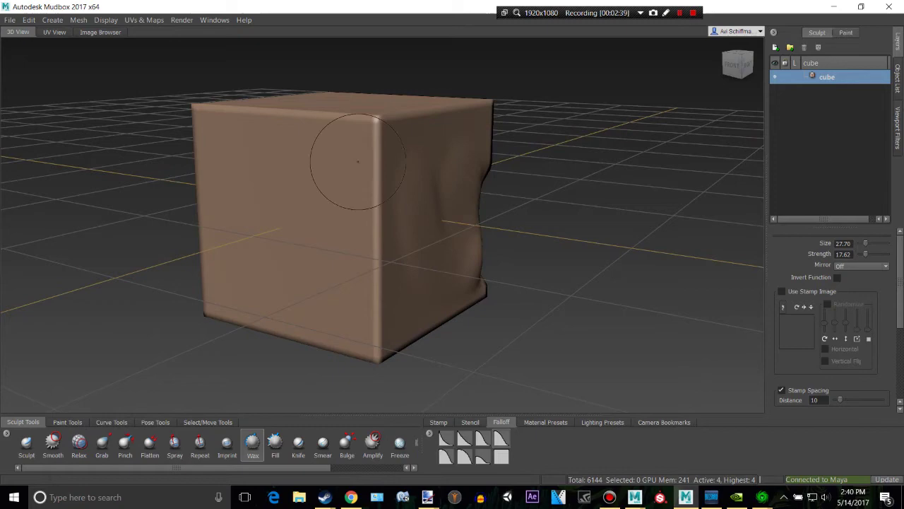
scroll(614, 271, up, 3)
alt+drag(614, 271, 478, 245)
key(ctrl+z)
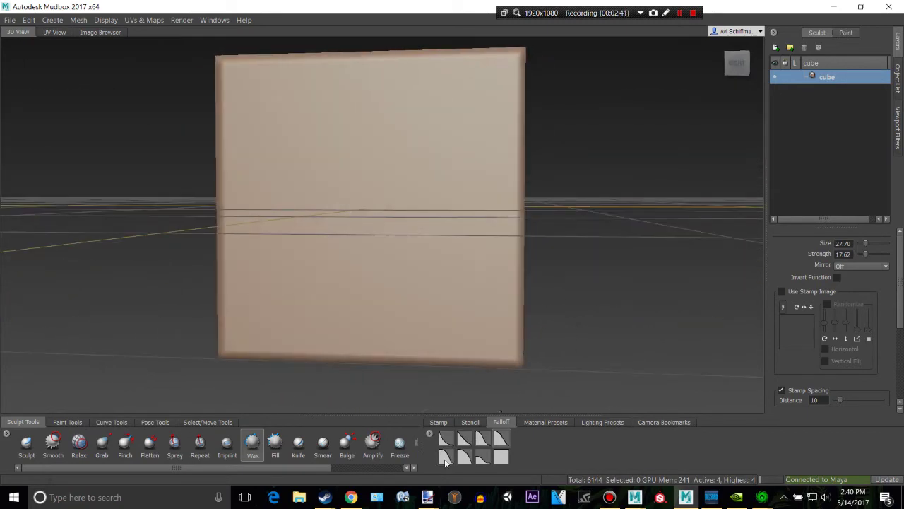
Set the Wax brush to falloff preset 4, try a stroke on the cube's side, and undo it.
click(445, 461)
mouse_move(401, 286)
alt+mouse_down()
mouse_move(453, 323)
mouse_move(474, 315)
mouse_move(469, 267)
alt+mouse_up()
mouse_move(380, 215)
mouse_down()
mouse_move(450, 212)
mouse_move(446, 241)
mouse_move(424, 198)
mouse_up()
key(ctrl+z)
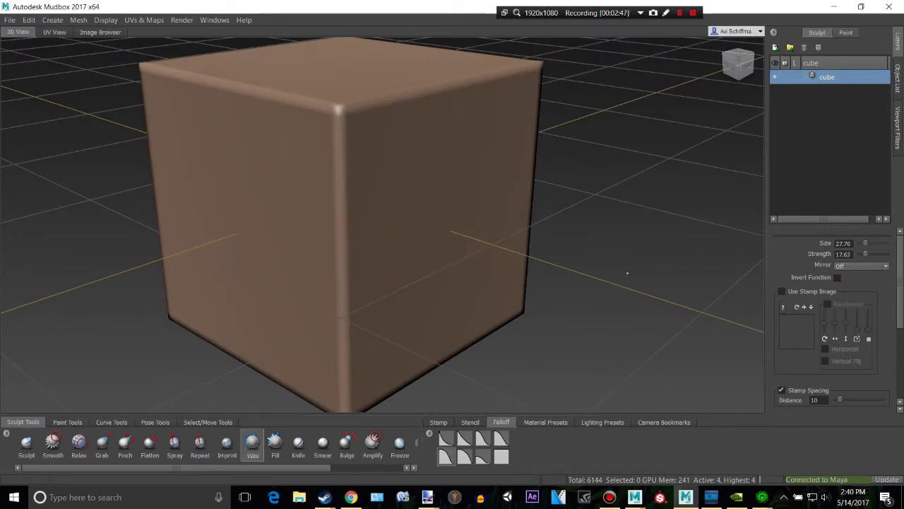
Set the Wax brush strength to 51.38 interactively over the cube's side.
scroll(627, 272, down, 1)
click(680, 13)
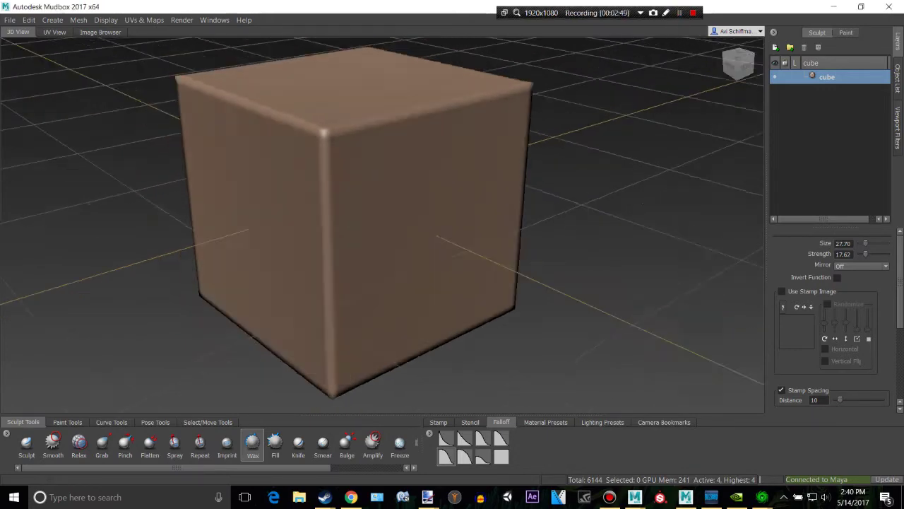
mouse_move(424, 243)
alt+mouse_down()
mouse_move(487, 207)
mouse_move(455, 209)
mouse_move(504, 204)
alt+mouse_up()
scroll(505, 205, up, 2)
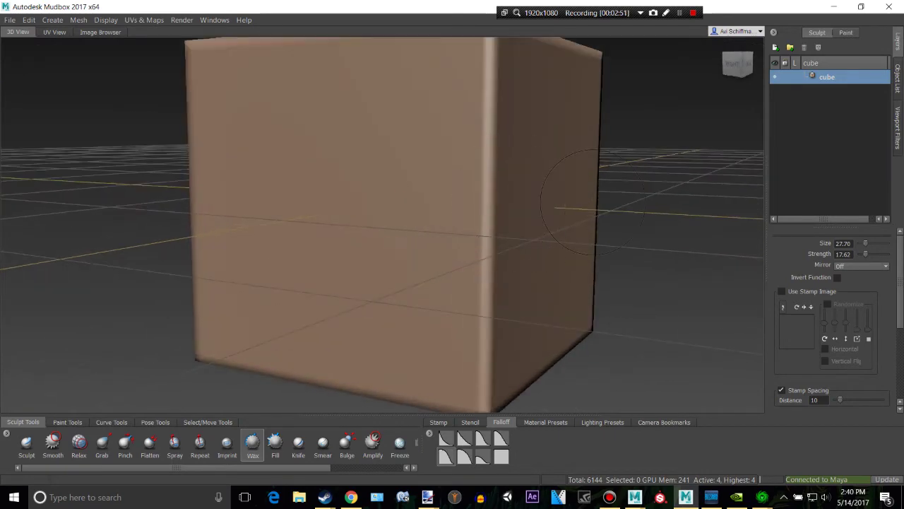
alt+drag(569, 204, 548, 206)
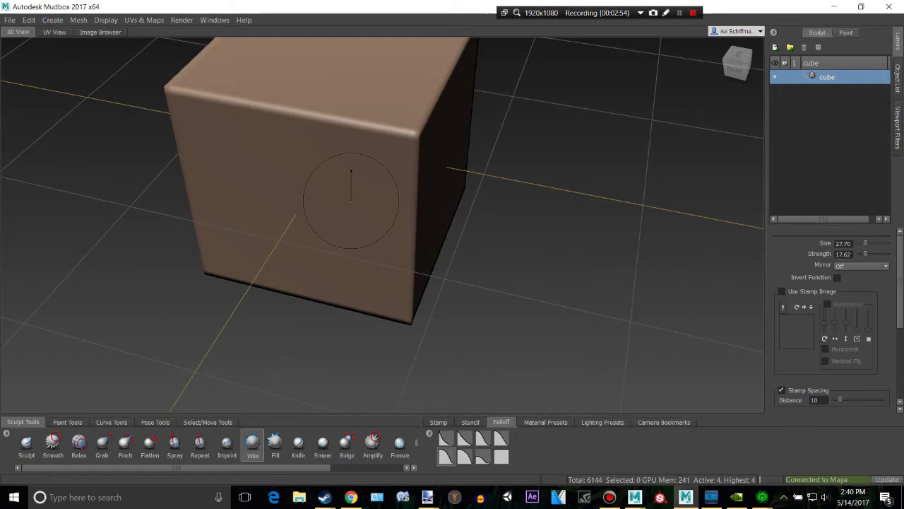
drag(351, 171, 351, 113)
scroll(705, 266, up, 2)
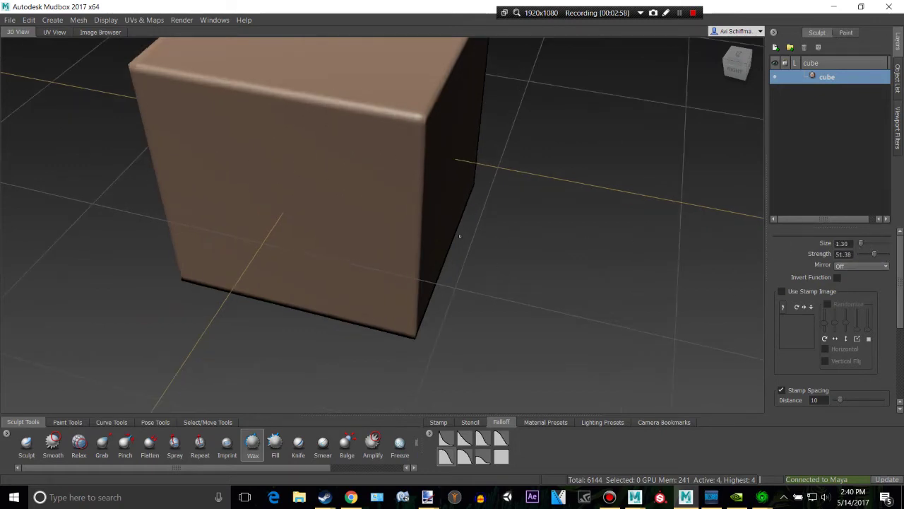
Try a thin Wax stroke on the cube's side, undo it, and set the brush size to 16.22.
mouse_move(251, 161)
mouse_down()
mouse_move(304, 253)
mouse_move(205, 244)
mouse_up()
mouse_move(199, 201)
alt+mouse_down()
mouse_move(324, 202)
mouse_move(290, 212)
mouse_move(282, 241)
mouse_move(248, 119)
mouse_move(297, 162)
mouse_move(284, 172)
alt+mouse_up()
key(ctrl+z)
scroll(326, 206, down, 4)
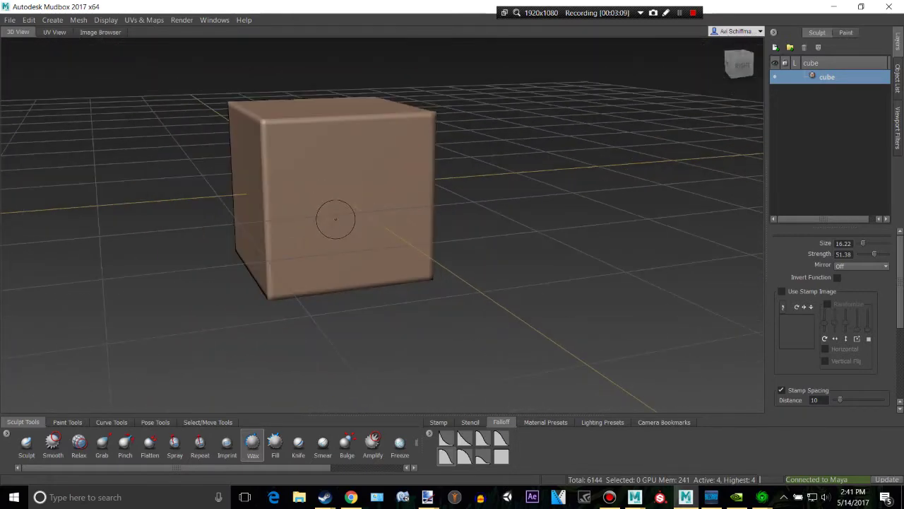
Subdivide the cube twice, up to level 6, and activate the Relax brush.
alt+drag(249, 222, 303, 239)
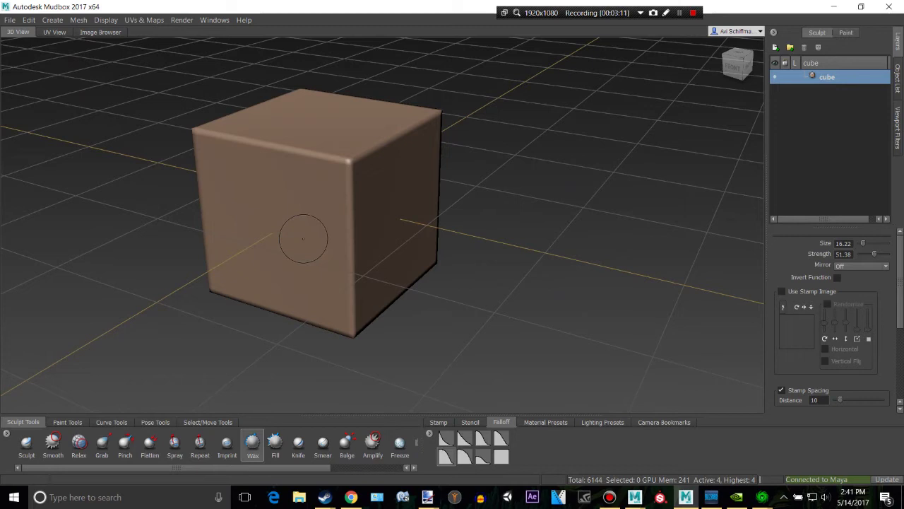
key(shift+d)
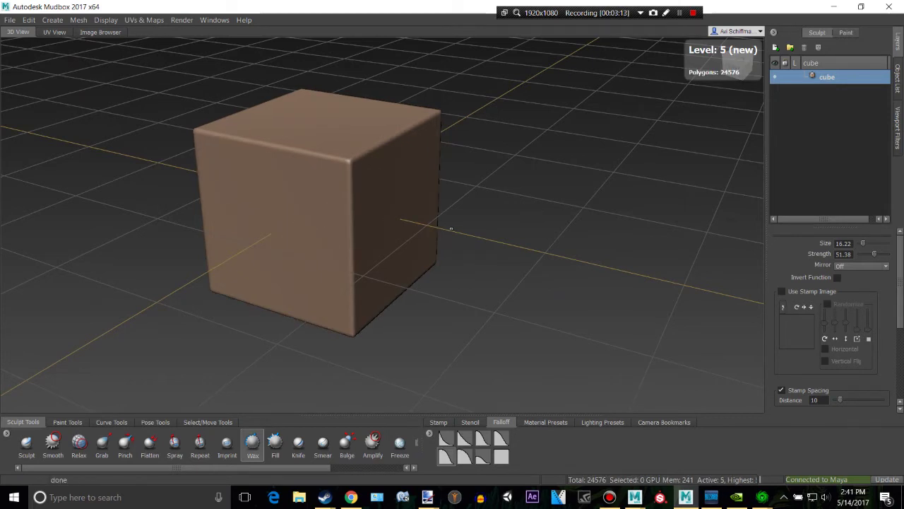
scroll(412, 238, up, 4)
alt+middle_drag(327, 267, 371, 261)
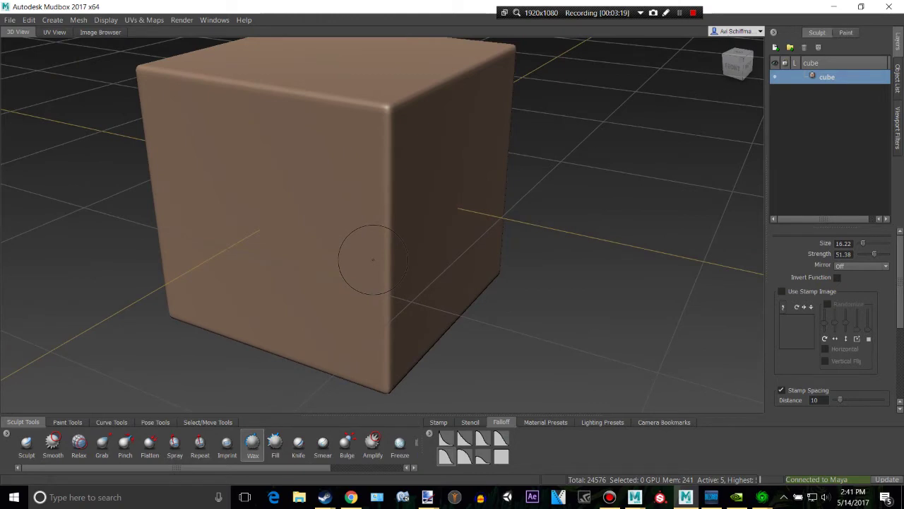
key(3)
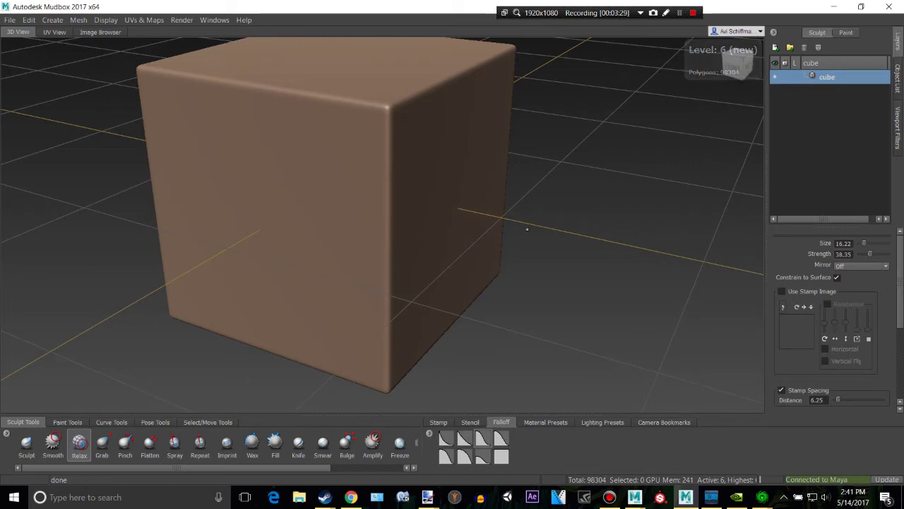
Step the cube down through its subdivision levels to level 0 and inspect the coarse mesh from several angles.
key(Page_Down)
key(Page_Down)
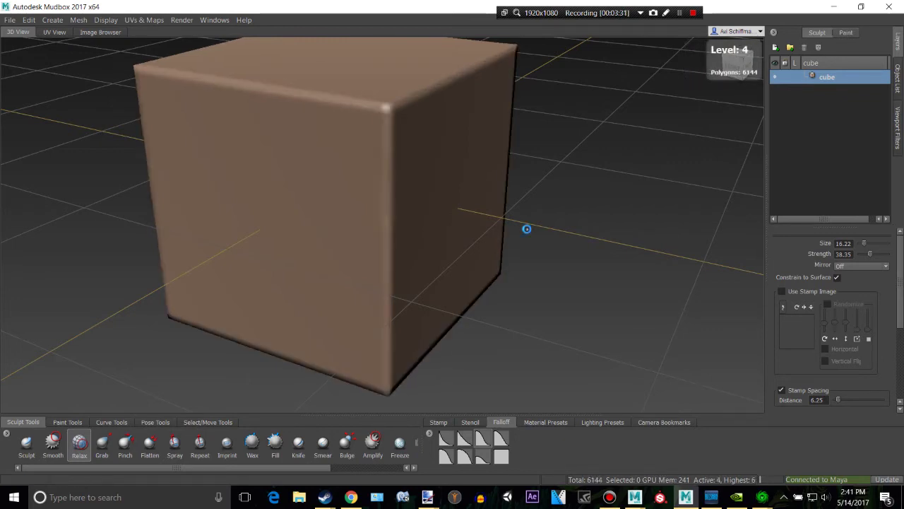
key(Page_Down)
key(Page_Down)
key(Page_Down)
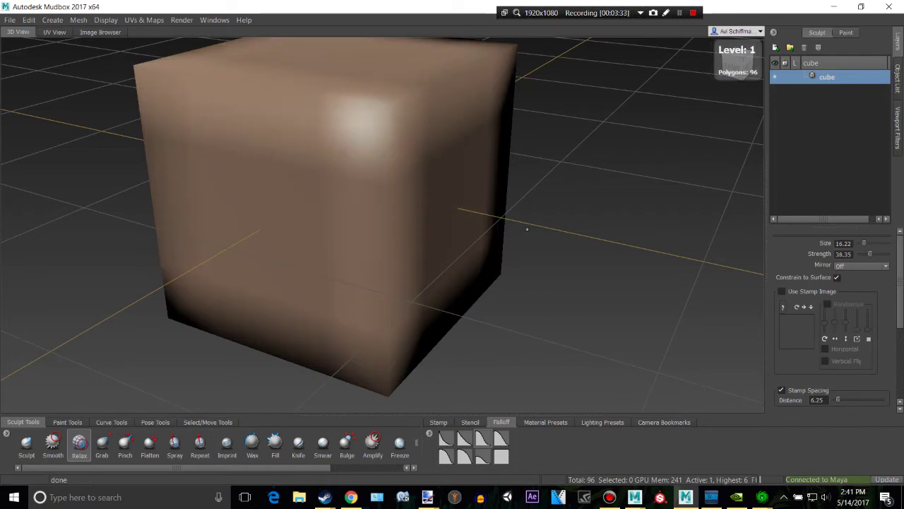
key(Page_Down)
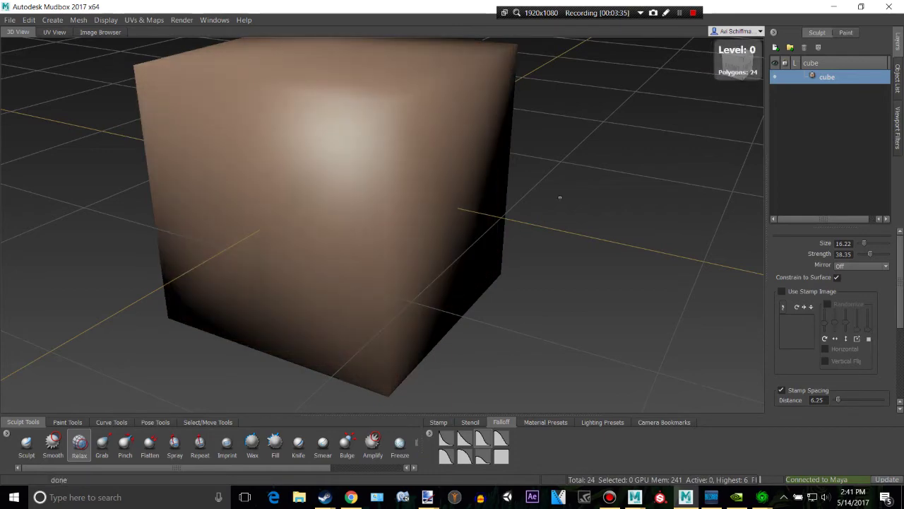
scroll(307, 222, down, 5)
alt+drag(363, 218, 471, 269)
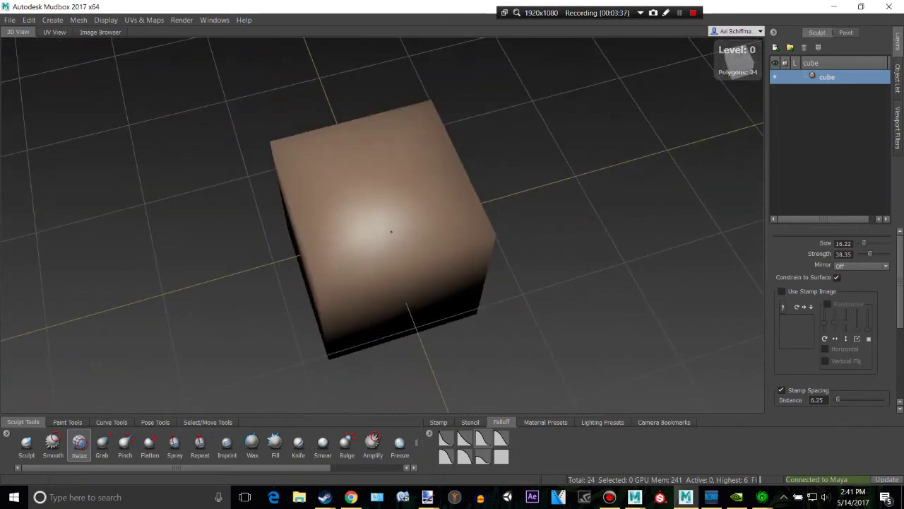
mouse_move(534, 251)
alt+mouse_down()
mouse_move(360, 197)
mouse_move(385, 193)
mouse_move(440, 210)
alt+mouse_up()
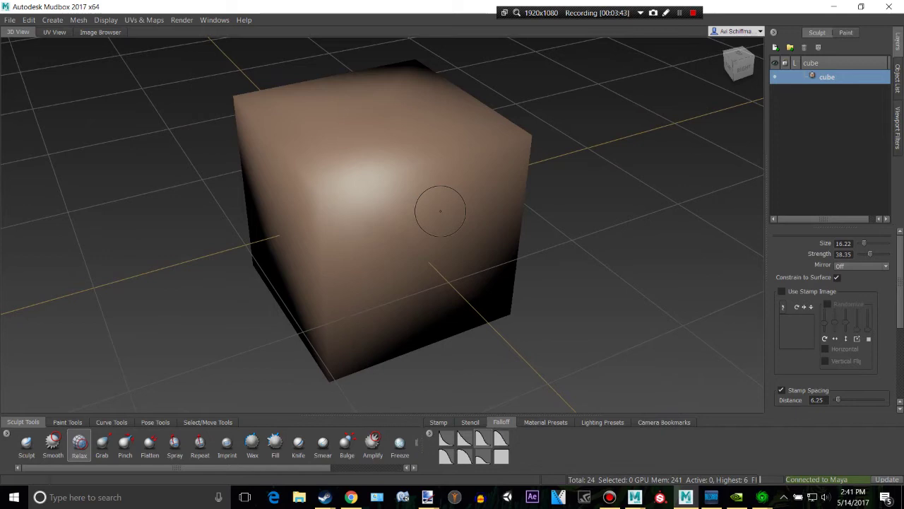
Step the cube back up through its subdivision levels to level 6.
key(shift+d)
key(shift+d)
key(shift+d)
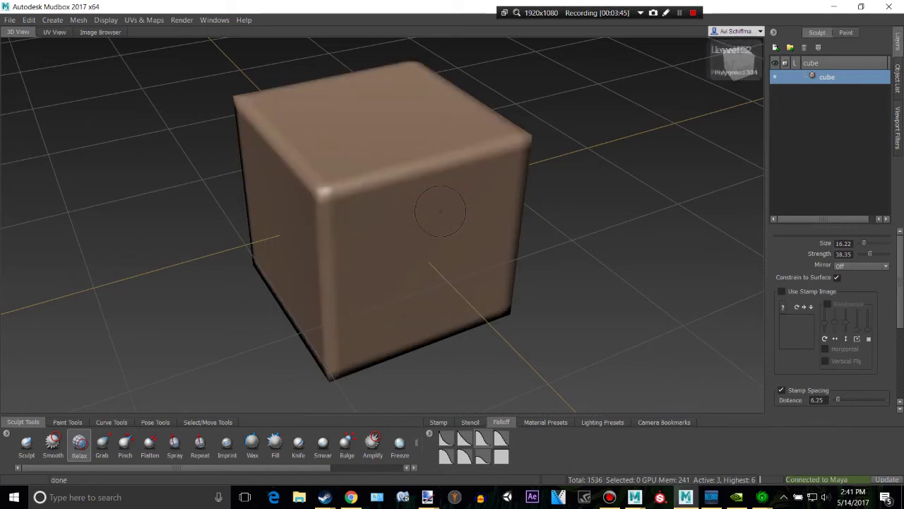
key(shift+d)
key(shift+d)
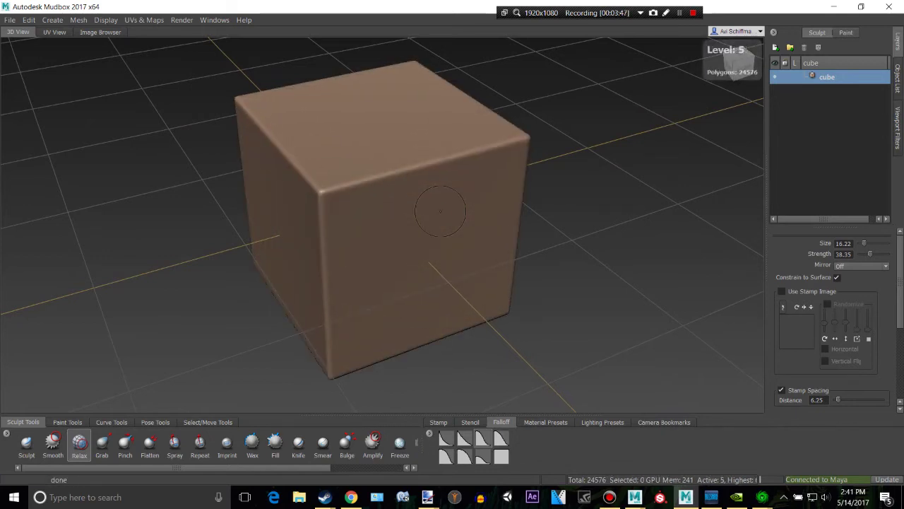
key(shift+d)
alt+drag(421, 242, 443, 221)
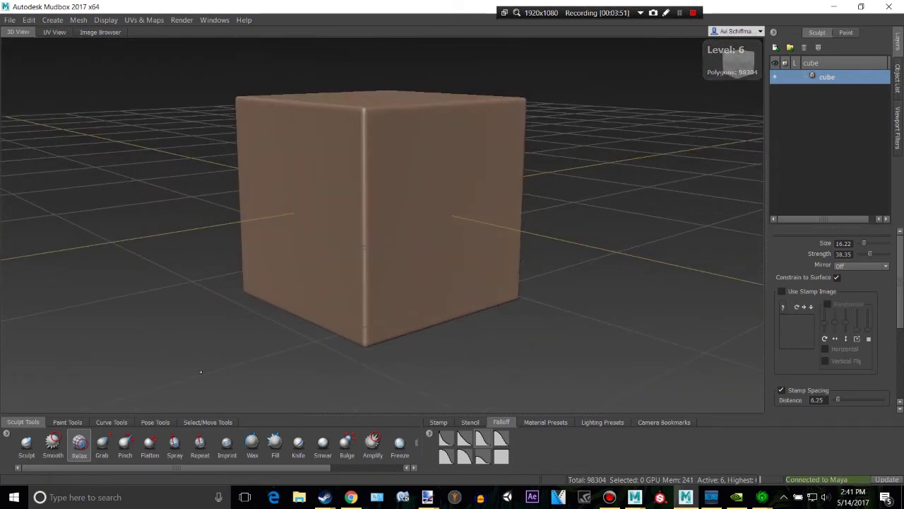
Sculpt a thick U-shaped Wax stroke on the cube's side at level 6 and inspect it from several angles.
click(252, 443)
mouse_move(395, 190)
mouse_down()
mouse_move(406, 198)
mouse_move(474, 145)
mouse_up()
alt+right_drag(475, 144, 585, 140)
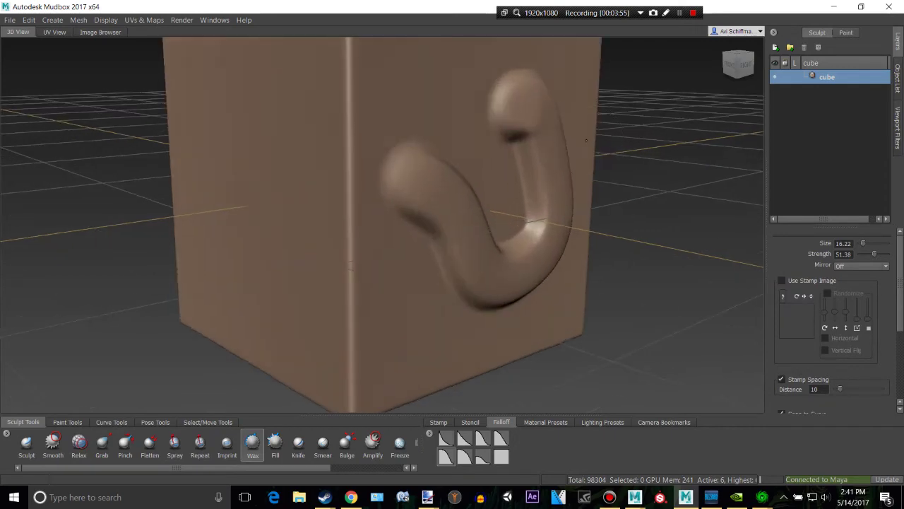
alt+drag(586, 140, 505, 183)
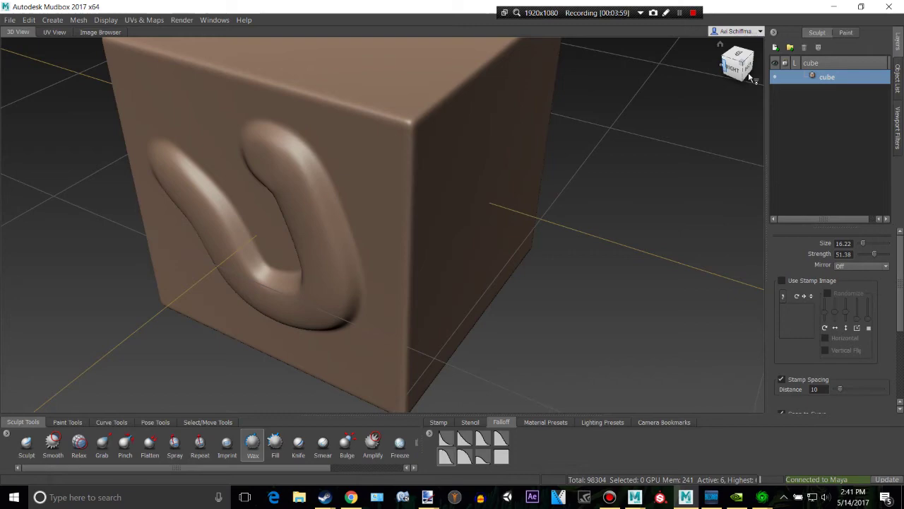
scroll(489, 159, down, 3)
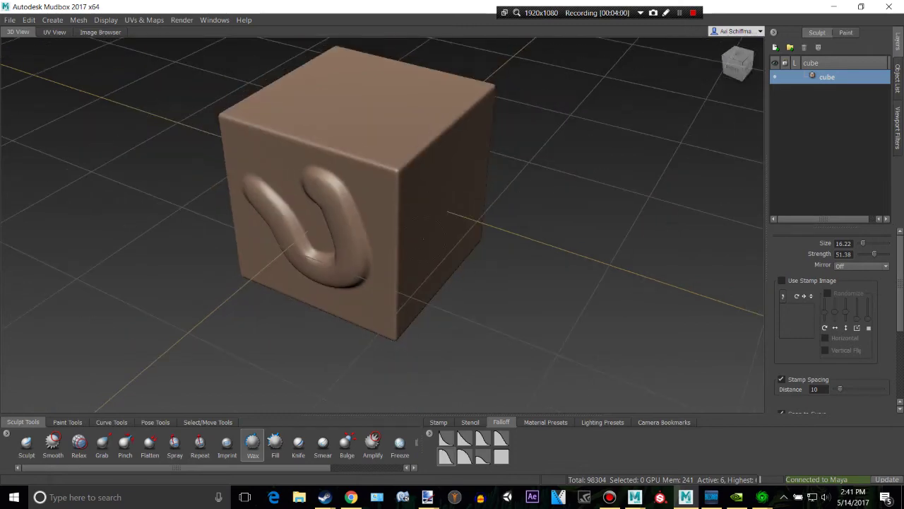
alt+drag(653, 95, 557, 108)
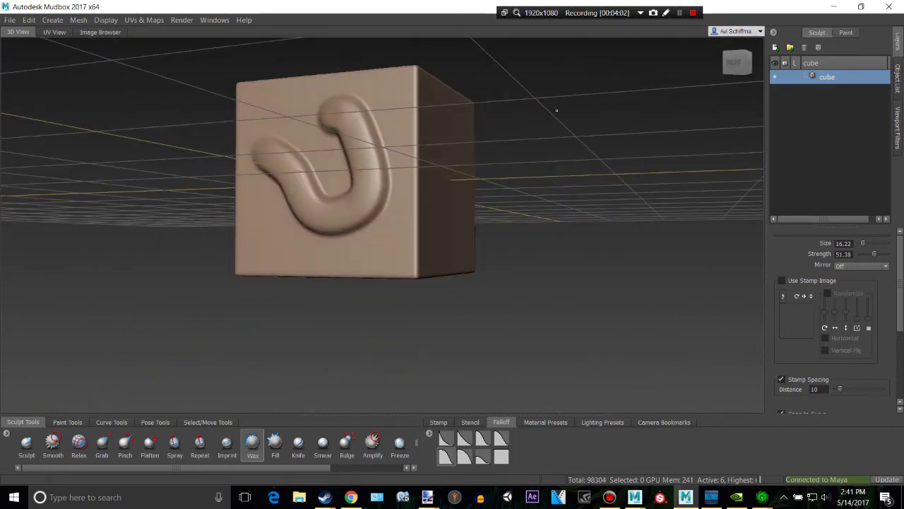
alt+middle_drag(557, 108, 521, 149)
alt+drag(520, 150, 462, 282)
alt+drag(439, 189, 428, 214)
scroll(428, 214, up, 3)
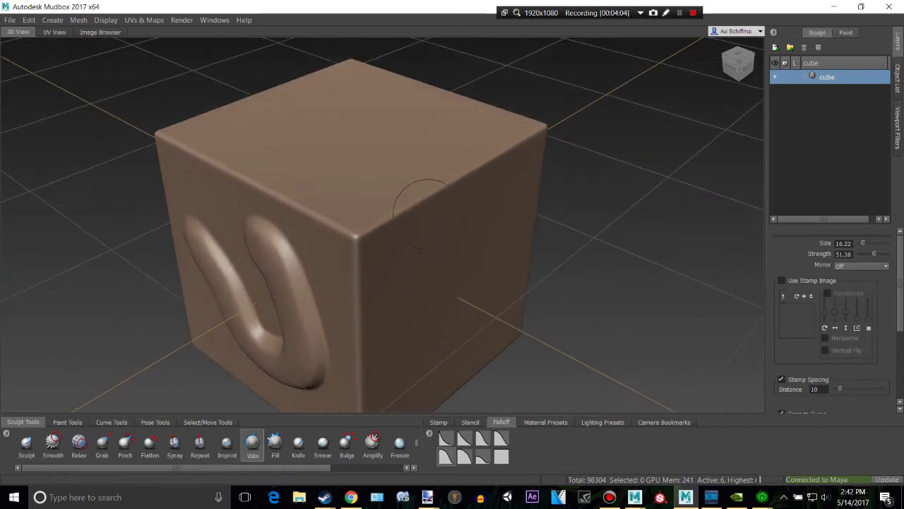
Try a Wax stroke along the cube's upper edge, and undo both it and the U-shaped stroke.
mouse_move(354, 238)
mouse_down()
mouse_move(359, 247)
mouse_move(469, 183)
mouse_up()
key(ctrl+z)
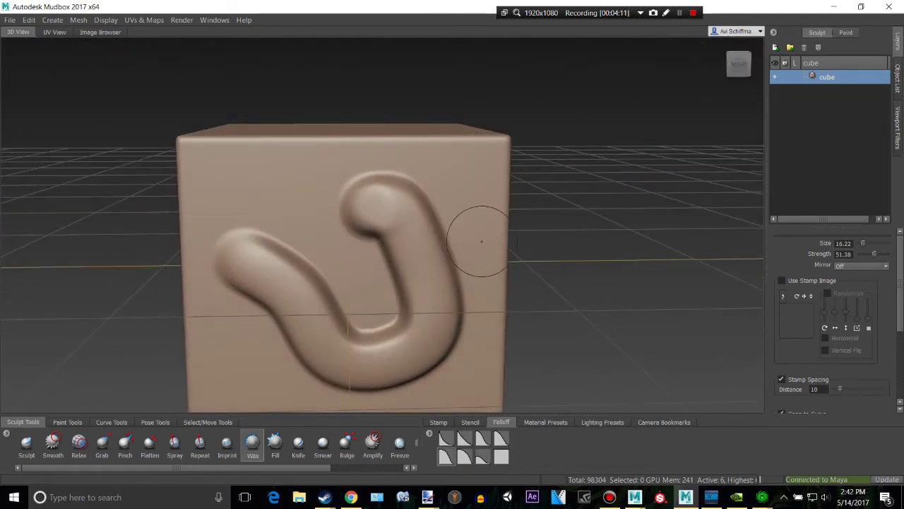
alt+drag(476, 238, 497, 178)
key(ctrl+z)
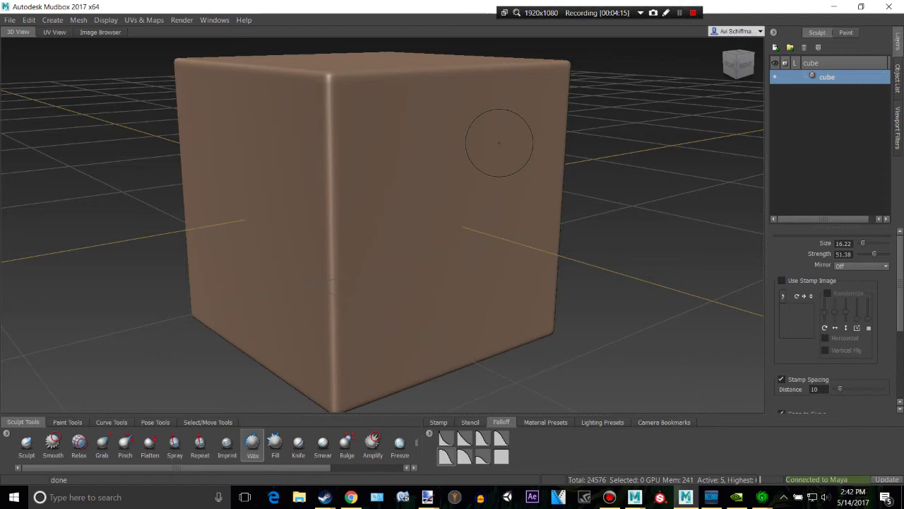
Lower the cube to subdivision level 4, try a Wax stroke on its side, and undo it.
key(Page_Up)
key(Page_Down)
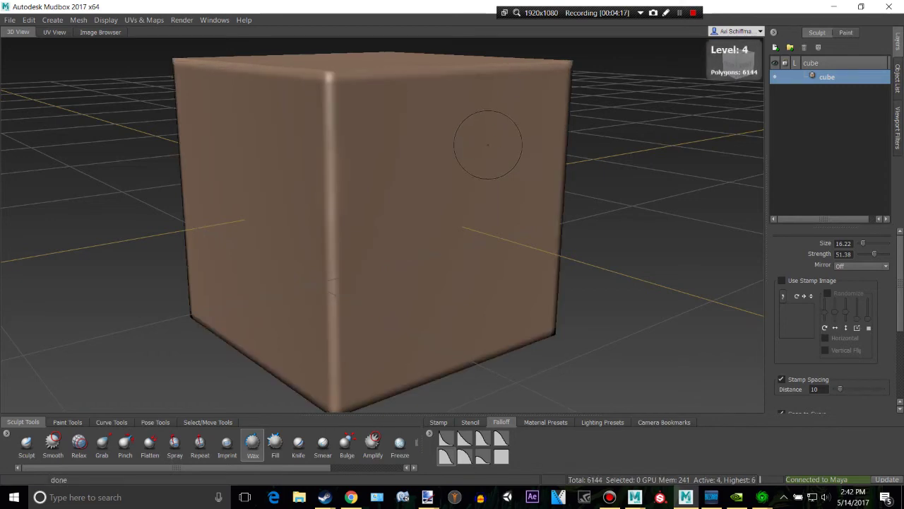
mouse_move(435, 138)
mouse_down()
mouse_move(430, 208)
mouse_move(456, 141)
mouse_up()
key(ctrl+z)
Raise the cube to subdivision level 6 and sculpt a thick U-shaped Wax stroke on its side.
key(Page_Up)
key(Page_Up)
drag(454, 151, 486, 142)
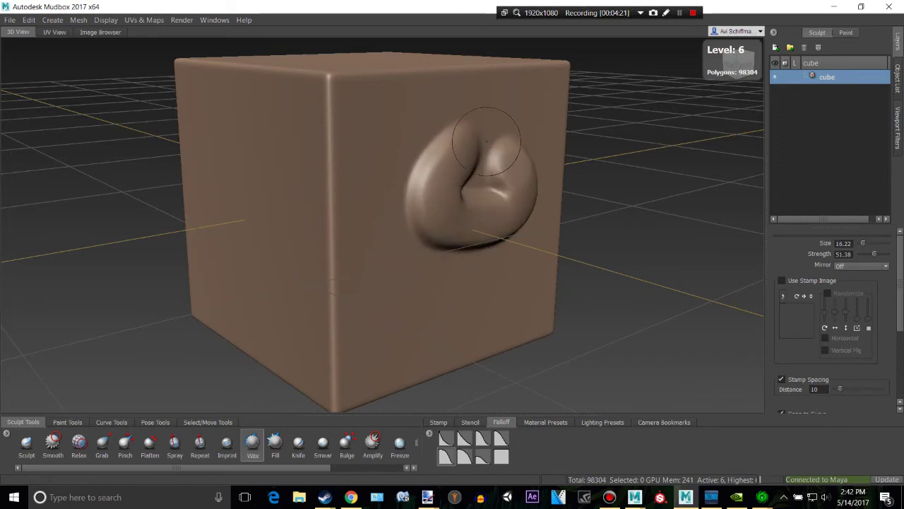
alt+drag(653, 155, 462, 184)
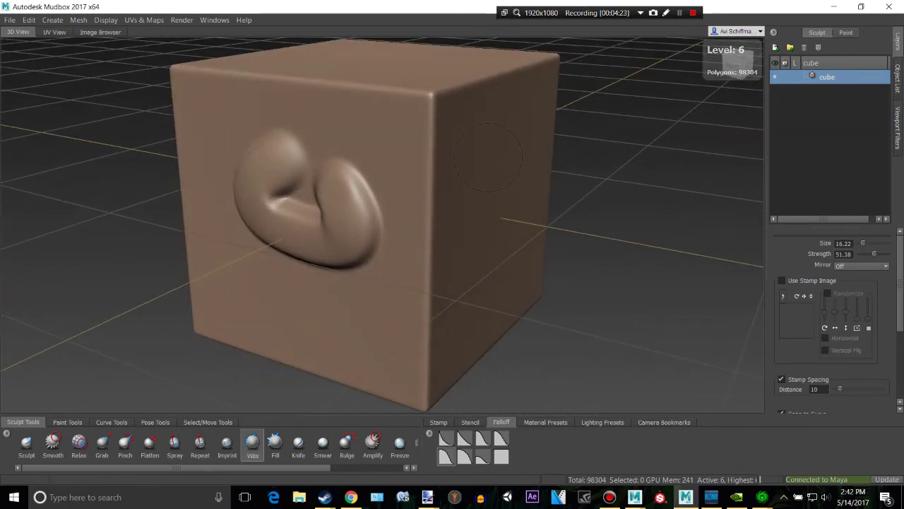
Undo the U-shaped stroke and sculpt a horizontal Wax stroke that wraps around the cube's vertical corner edge.
key(ctrl+z)
drag(223, 157, 531, 199)
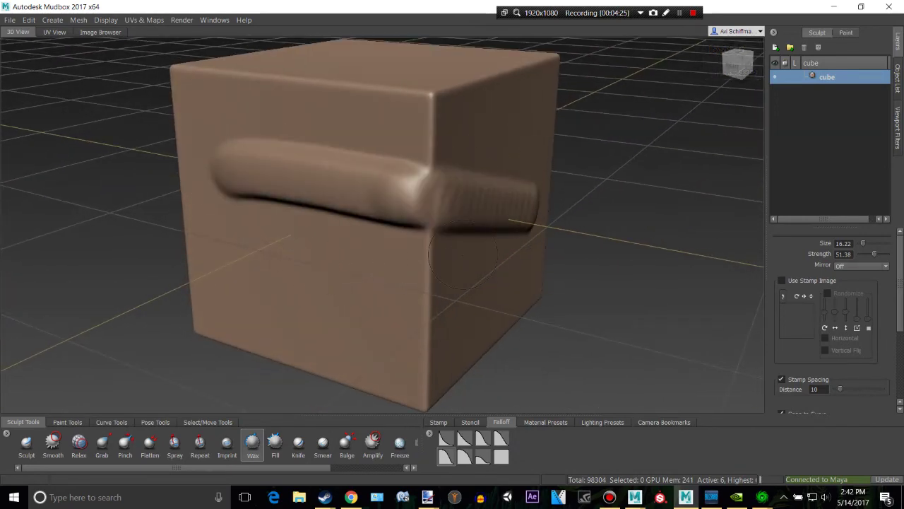
Smooth the horizontal ridge with the Smooth brush on both cube faces and inspect it from several angles.
click(53, 443)
alt+drag(332, 233, 382, 250)
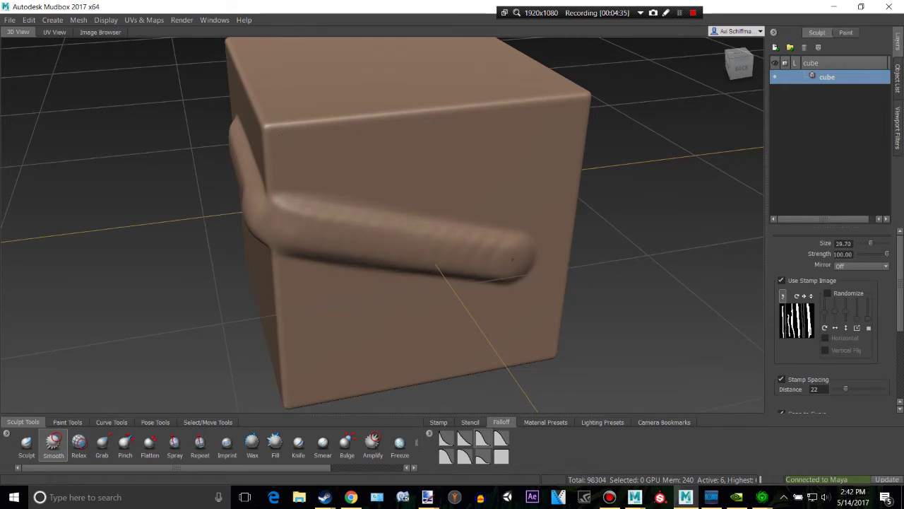
alt+drag(525, 259, 365, 246)
alt+drag(460, 250, 260, 97)
alt+drag(435, 112, 464, 149)
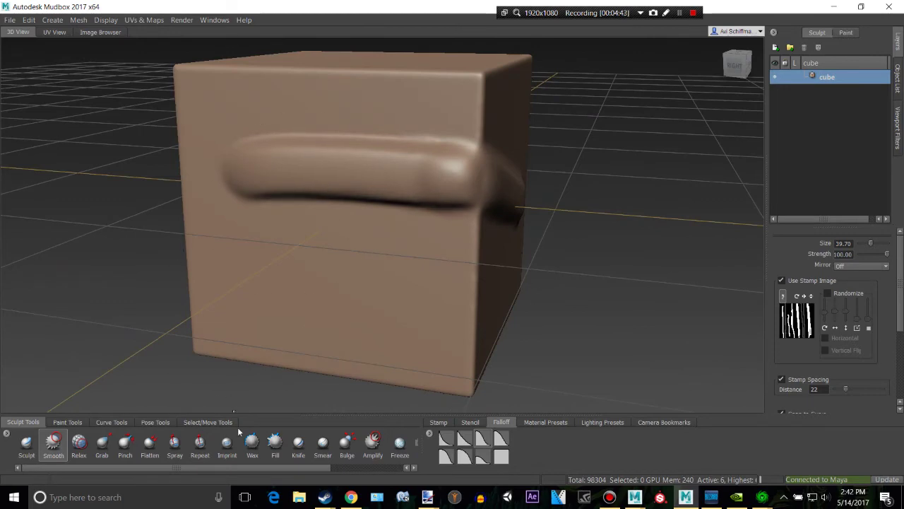
Sculpt two parallel horizontal Wax strokes on the cube's front face with brush size 21.34 and strength 33.37.
click(252, 445)
alt+drag(434, 332, 359, 336)
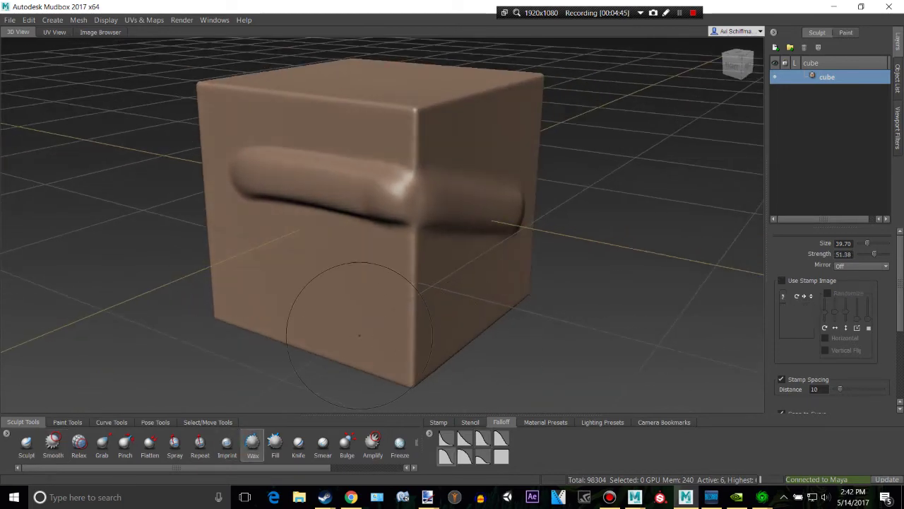
mouse_move(653, 117)
alt+mouse_down()
mouse_move(346, 157)
mouse_move(574, 150)
mouse_move(589, 136)
alt+mouse_up()
alt+middle_drag(475, 194, 414, 210)
alt+drag(414, 210, 402, 214)
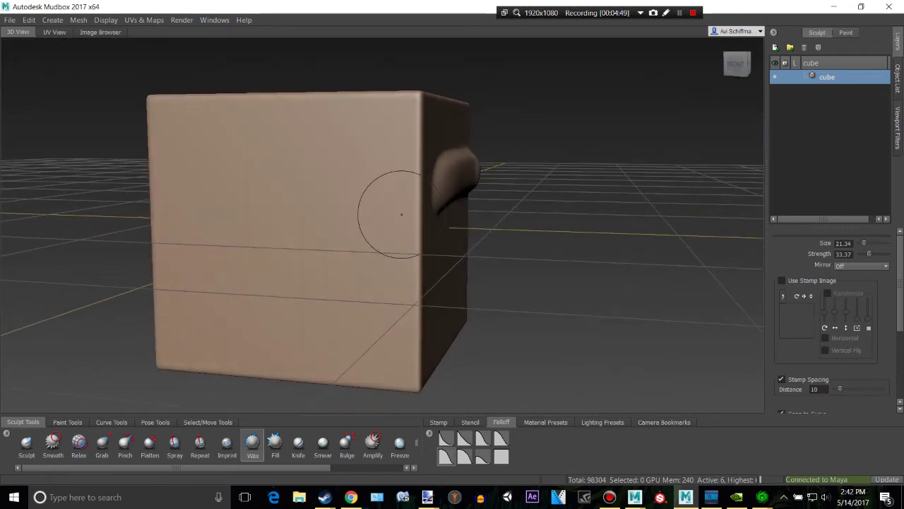
mouse_move(190, 167)
mouse_down()
mouse_move(187, 160)
mouse_move(408, 159)
mouse_move(422, 177)
mouse_up()
mouse_move(270, 172)
alt+mouse_down()
mouse_move(318, 180)
mouse_move(304, 184)
alt+mouse_up()
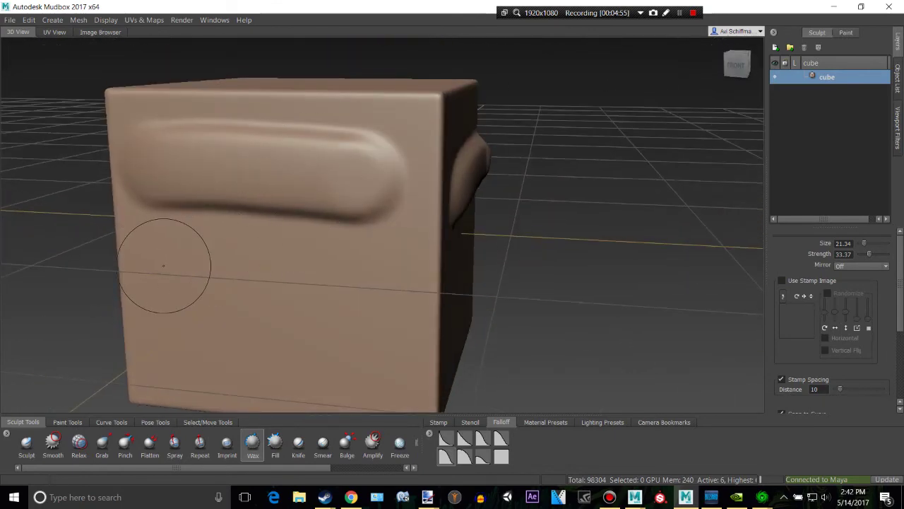
mouse_move(163, 266)
mouse_down()
mouse_move(427, 257)
mouse_move(874, 308)
mouse_up()
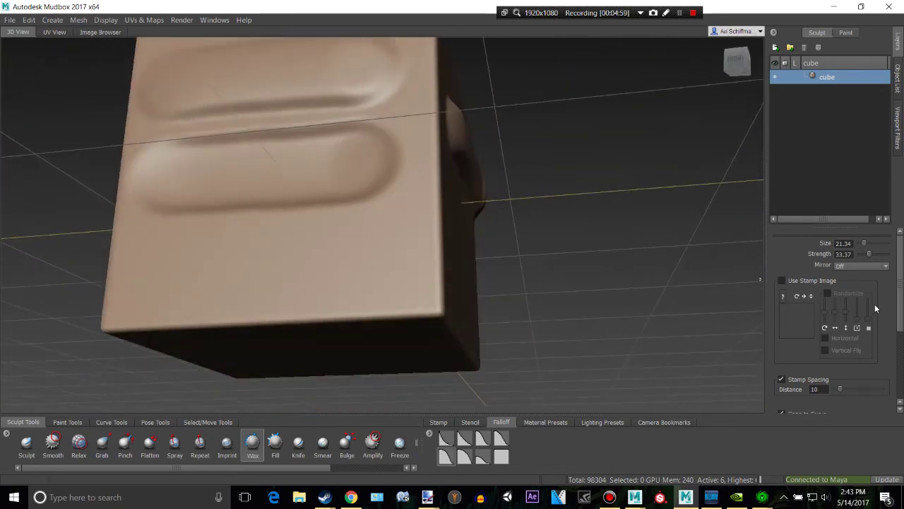
Raise the Wax strength to 94.64 and build up thick masses on the front face's lower part and over another side's upper edge.
alt+drag(535, 188, 547, 247)
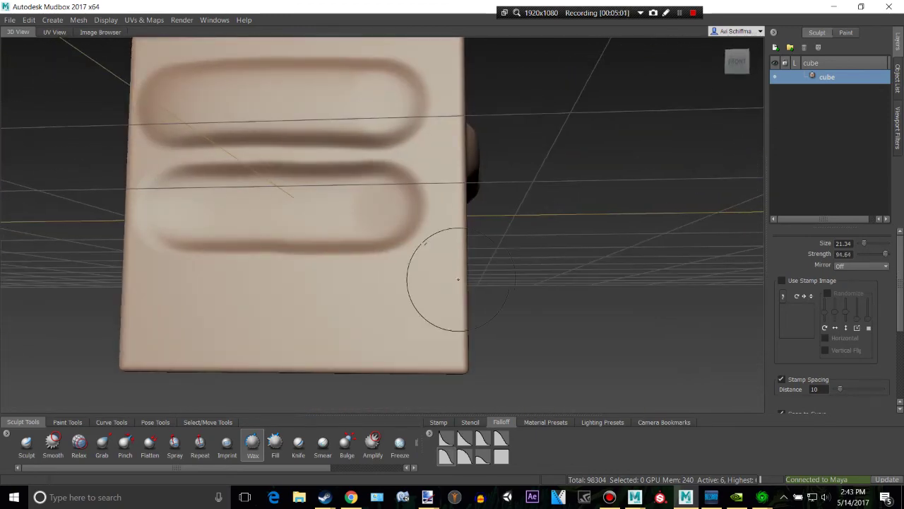
mouse_move(190, 310)
mouse_down()
mouse_move(383, 301)
mouse_move(318, 275)
mouse_move(318, 212)
mouse_move(301, 253)
mouse_move(282, 236)
mouse_up()
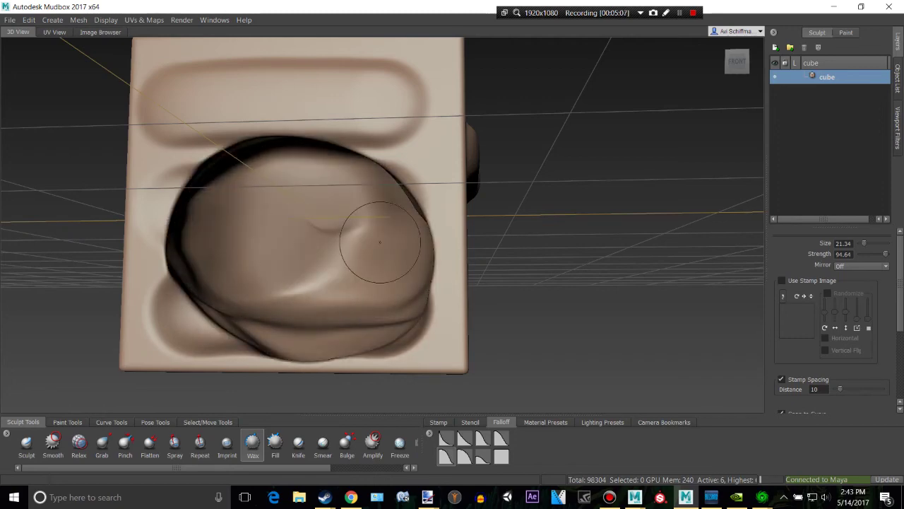
mouse_move(477, 232)
alt+mouse_down()
mouse_move(423, 227)
mouse_move(387, 253)
mouse_move(545, 286)
alt+mouse_up()
scroll(544, 287, down, 5)
mouse_move(428, 202)
mouse_down()
mouse_move(375, 223)
mouse_move(401, 201)
mouse_up()
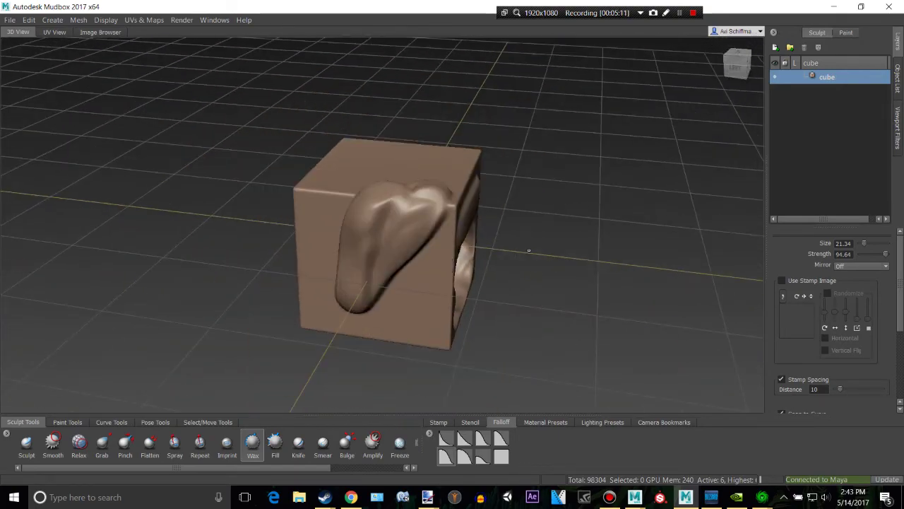
alt+drag(528, 250, 700, 269)
Start a new sculpture from the Basic Head starting point without saving the cube scene.
key(ctrl+n)
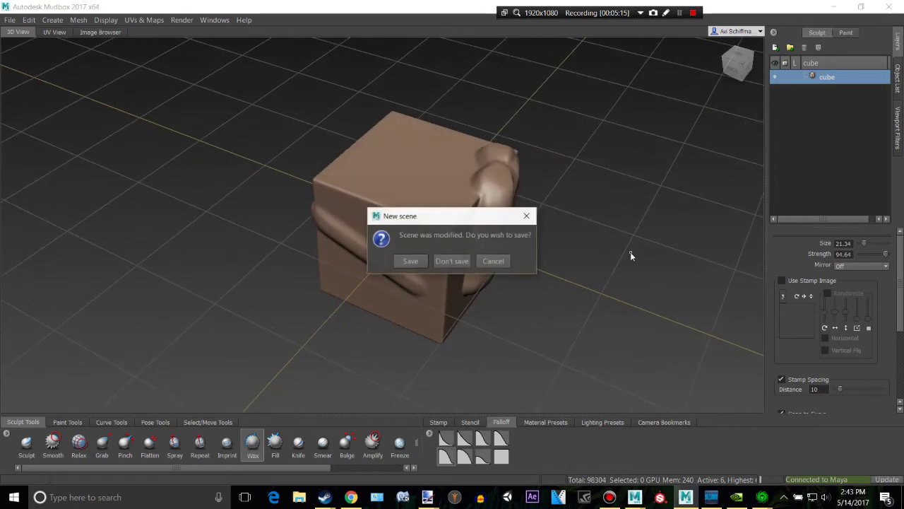
click(452, 260)
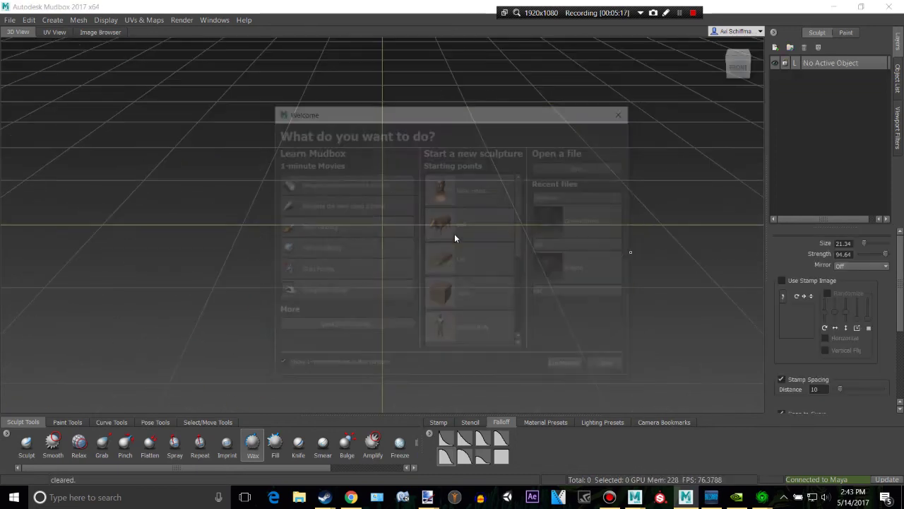
click(458, 189)
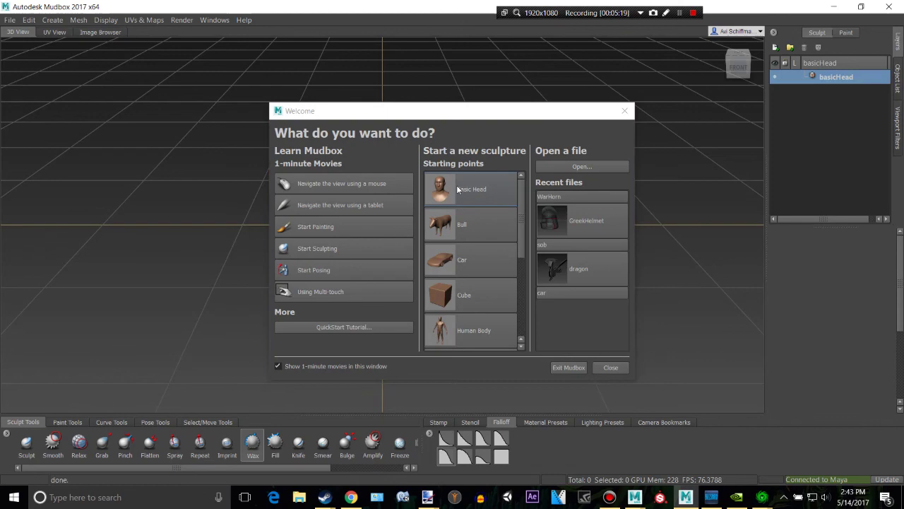
Build a huge Wax bulge on the head's face and swell the side and back of the head with the Sculpt brush.
mouse_move(448, 196)
mouse_down()
mouse_move(360, 152)
mouse_move(398, 132)
mouse_move(379, 207)
mouse_move(359, 212)
mouse_move(233, 148)
mouse_move(111, 411)
mouse_up()
click(26, 444)
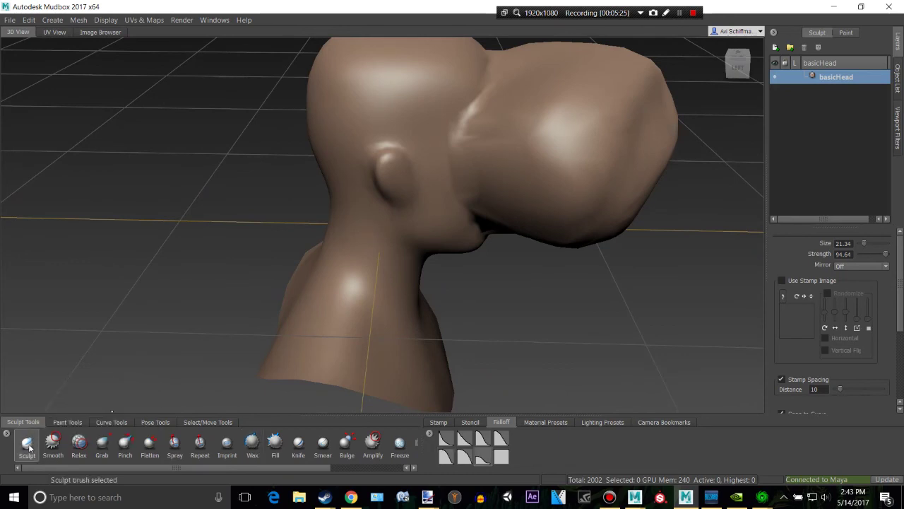
mouse_move(321, 163)
mouse_down()
mouse_move(406, 106)
mouse_move(355, 98)
mouse_move(319, 157)
mouse_move(404, 181)
mouse_move(429, 161)
mouse_move(414, 165)
mouse_up()
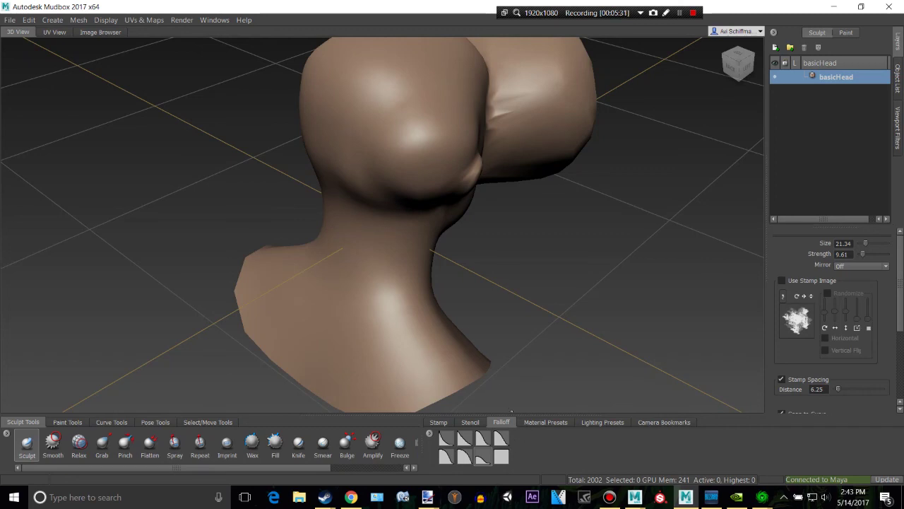
mouse_move(429, 152)
mouse_down()
mouse_move(437, 106)
mouse_move(395, 147)
mouse_up()
mouse_move(396, 147)
alt+mouse_down()
mouse_move(346, 137)
mouse_move(289, 176)
alt+mouse_up()
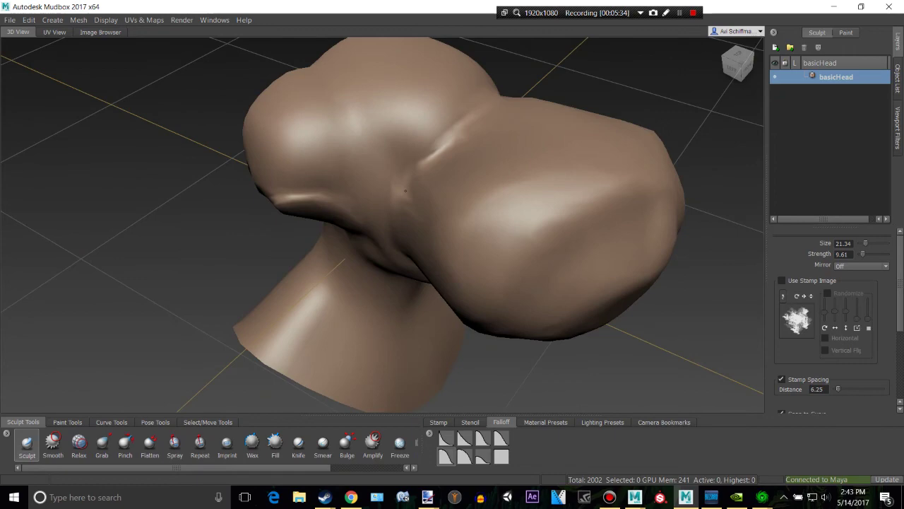
mouse_move(506, 212)
mouse_down()
mouse_move(529, 222)
mouse_move(516, 195)
mouse_up()
Inspect the distorted head from above and switch to the Smooth brush for the area beside the bulge.
scroll(572, 210, down, 5)
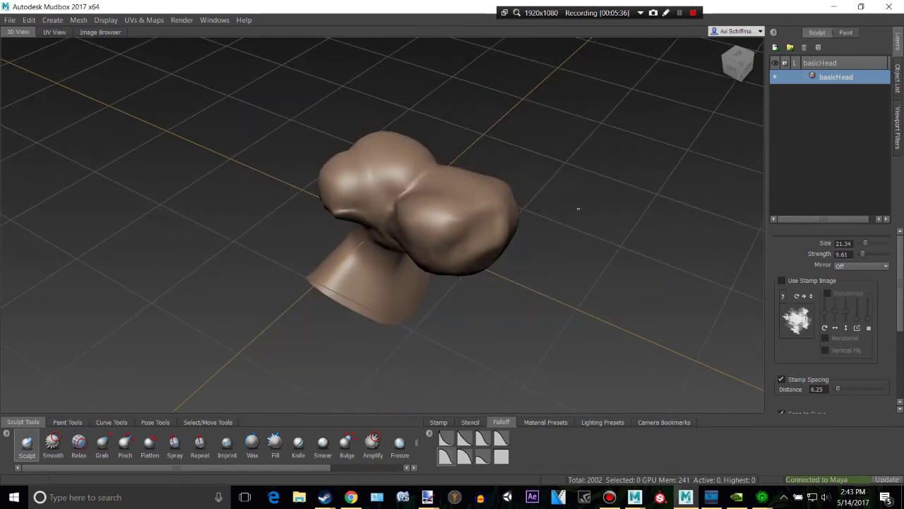
alt+drag(597, 275, 432, 304)
scroll(428, 303, up, 5)
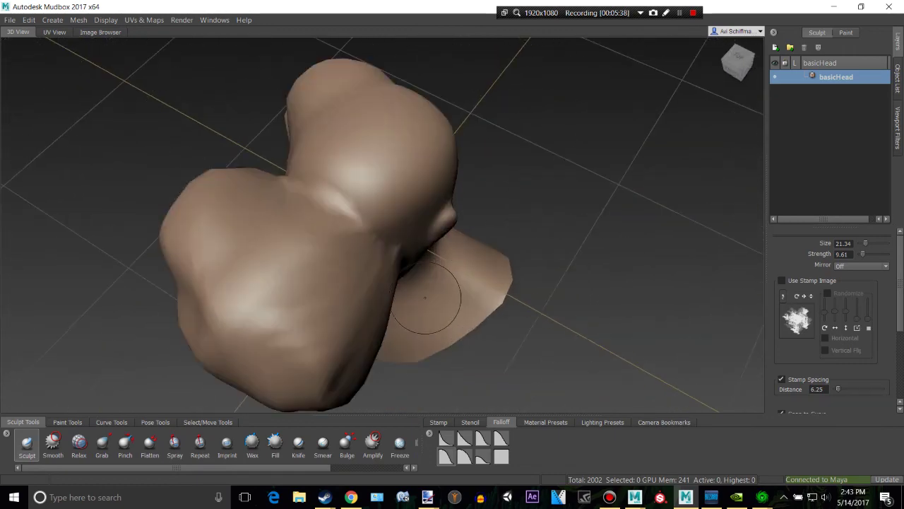
click(53, 445)
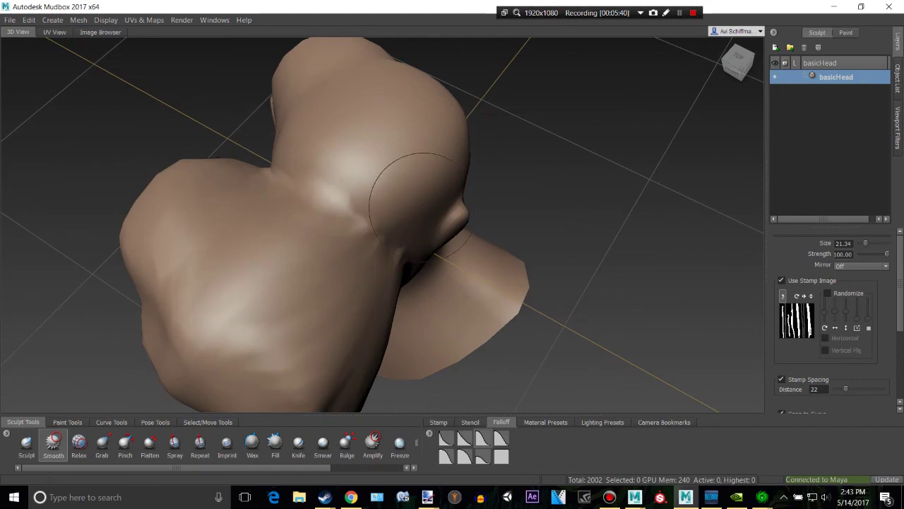